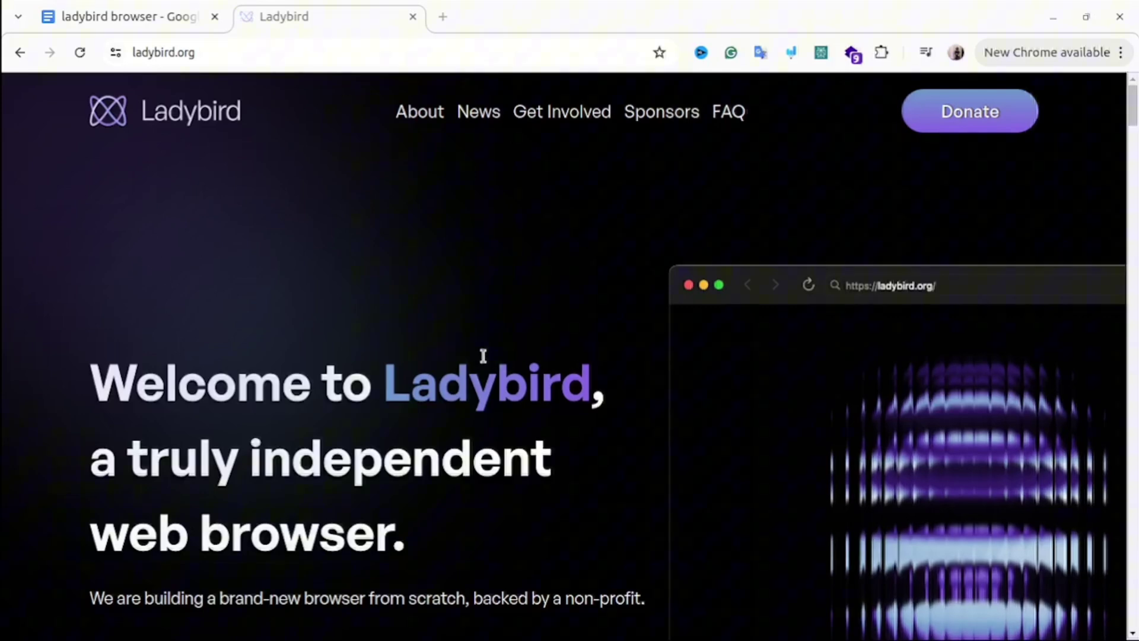
# Scroll ladybird.org from the welcome banner past About, features and news down to Get Involved
pyautogui.scroll(-2, 408, 366)
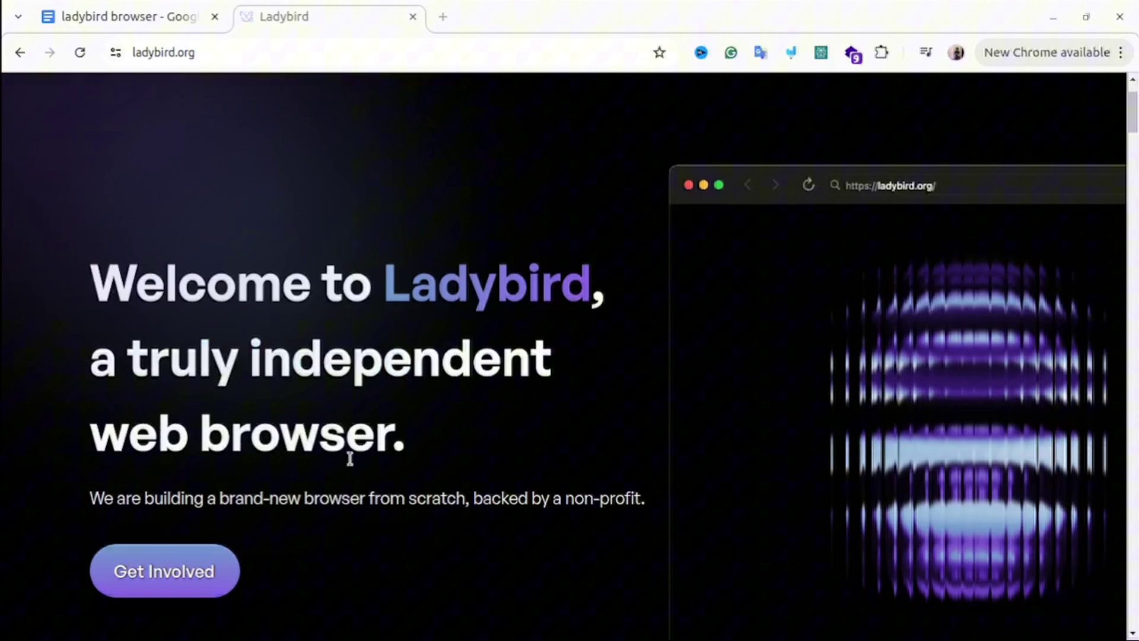
pyautogui.scroll(-6, 478, 371)
pyautogui.scroll(-6, 500, 337)
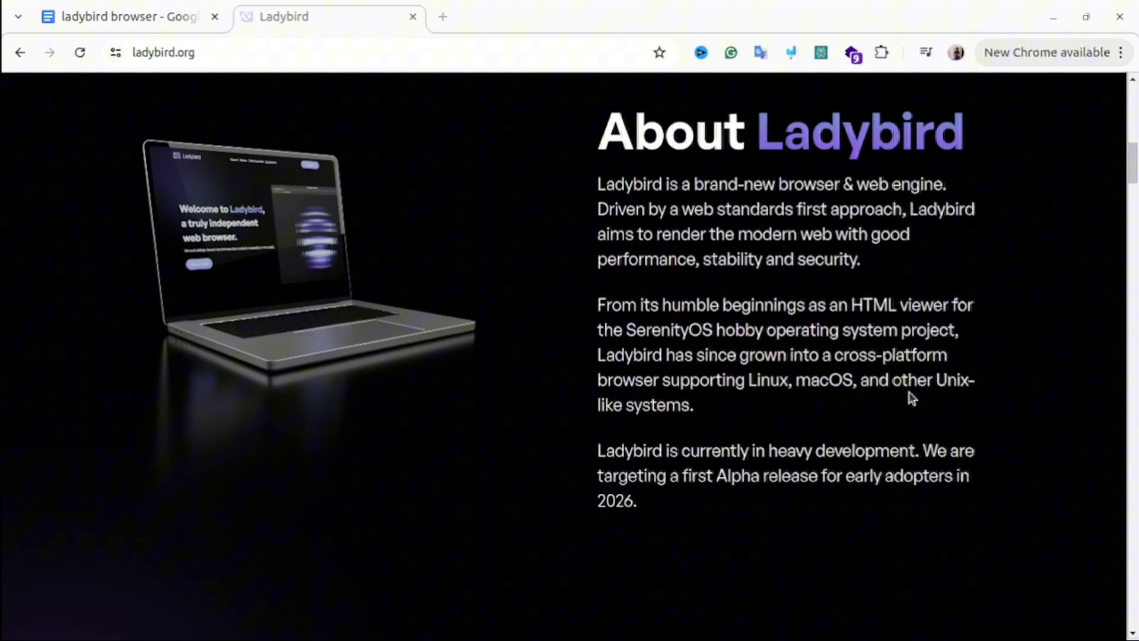
pyautogui.scroll(-3, 912, 397)
pyautogui.scroll(-5, 910, 397)
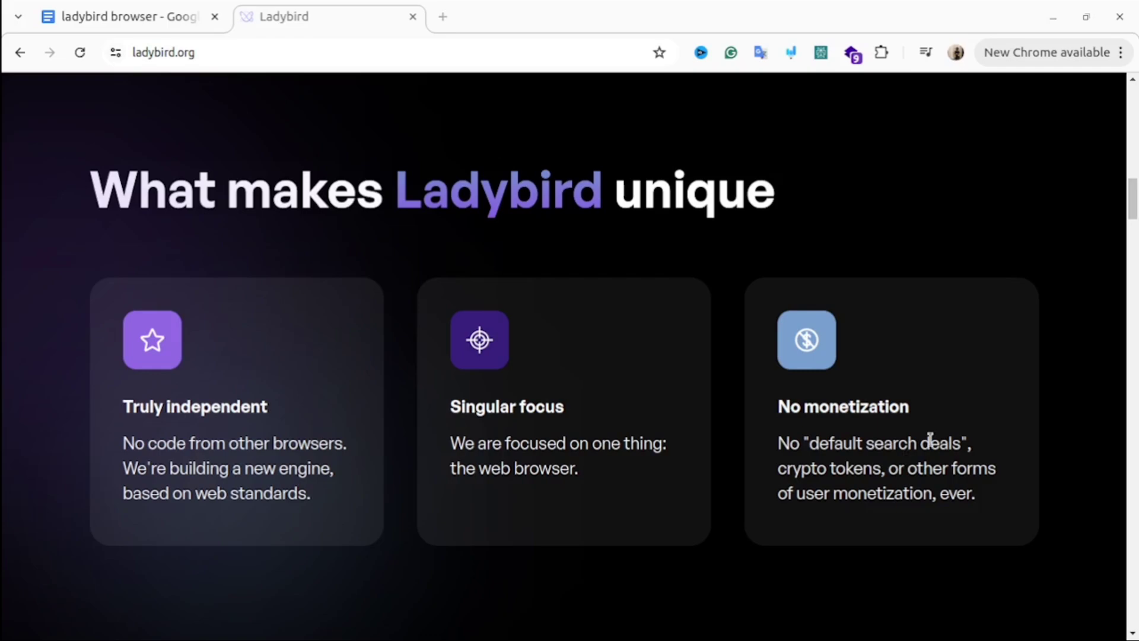
pyautogui.scroll(-7, 930, 439)
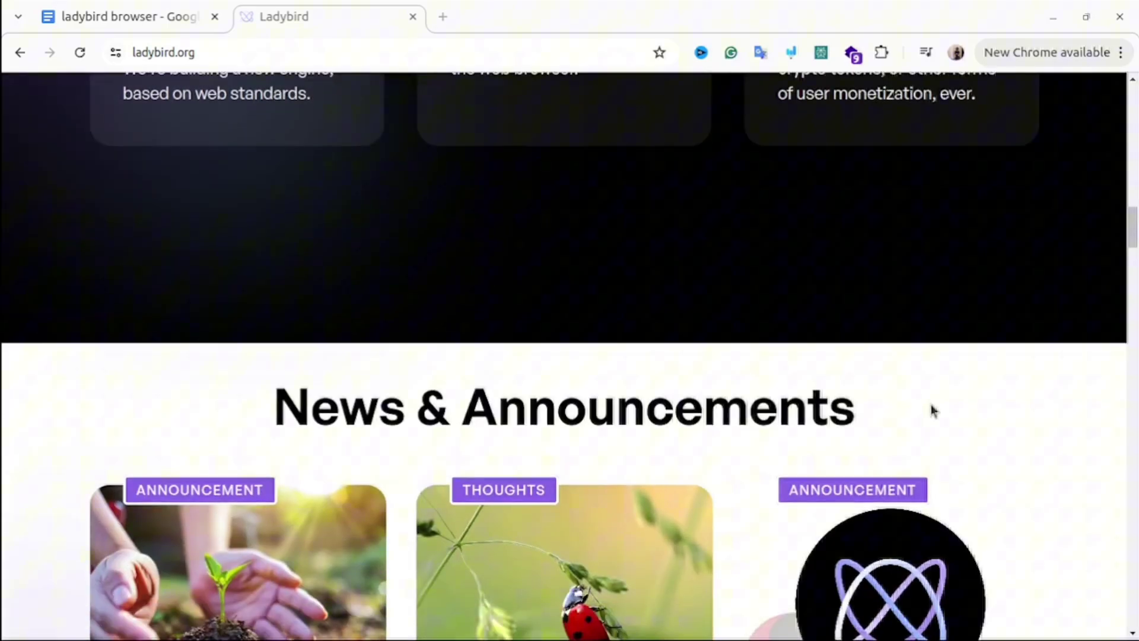
pyautogui.scroll(3, 932, 407)
pyautogui.scroll(-10, 931, 407)
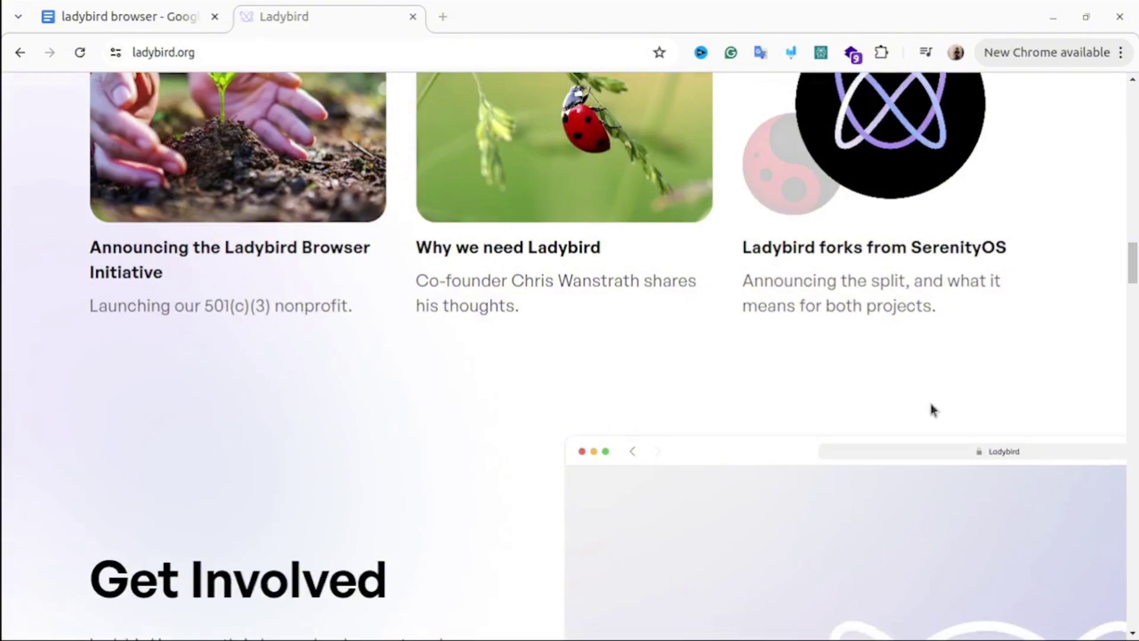
pyautogui.scroll(-5, 906, 344)
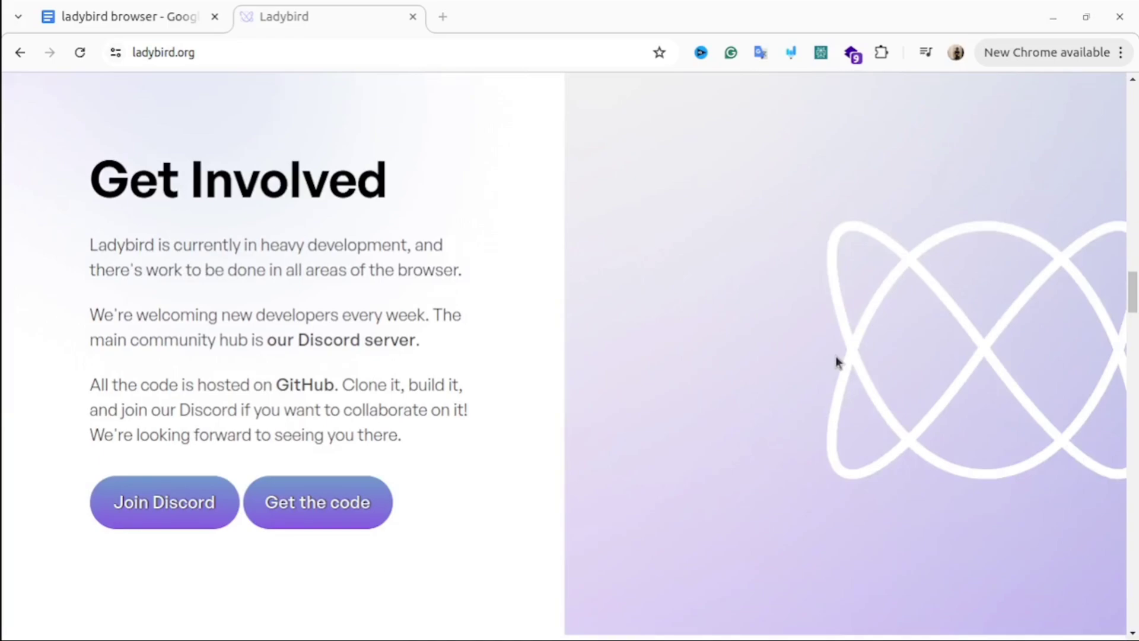
# Scroll past the sponsor tiers and FAQ answers down to the newsletter sign-up section
pyautogui.scroll(-13, 836, 362)
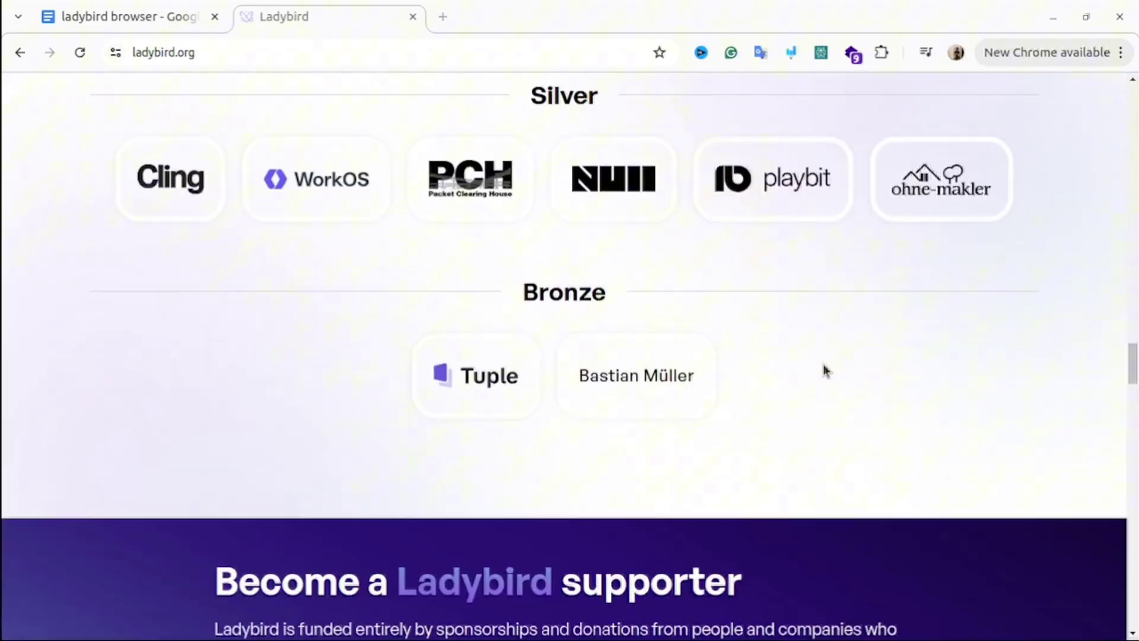
pyautogui.scroll(-15, 824, 367)
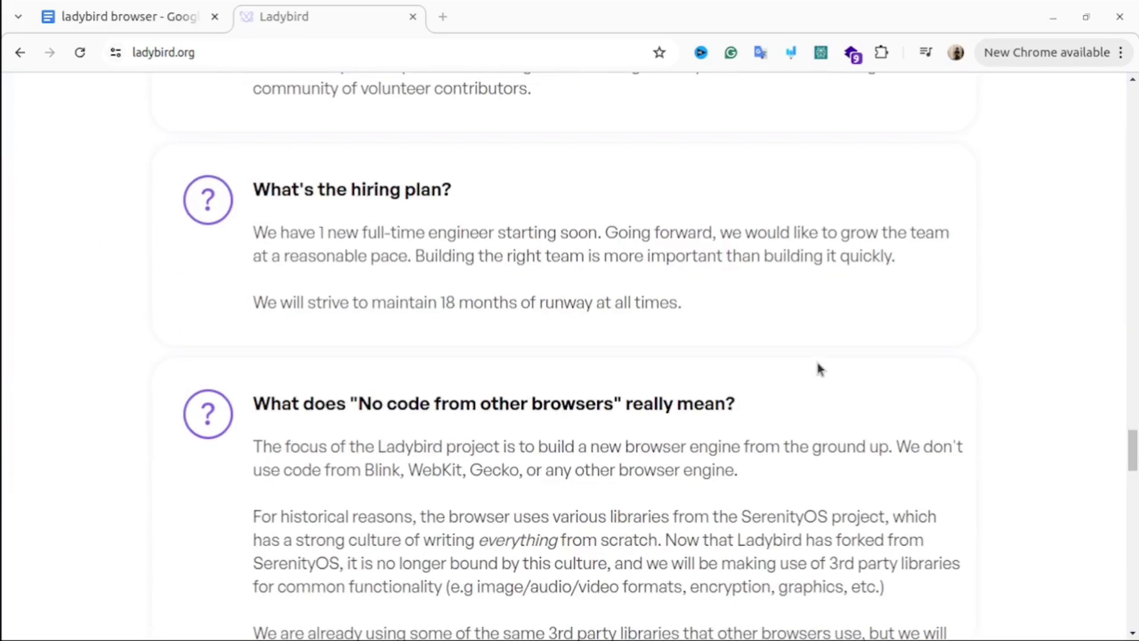
pyautogui.scroll(-4, 817, 368)
pyautogui.scroll(8, 819, 367)
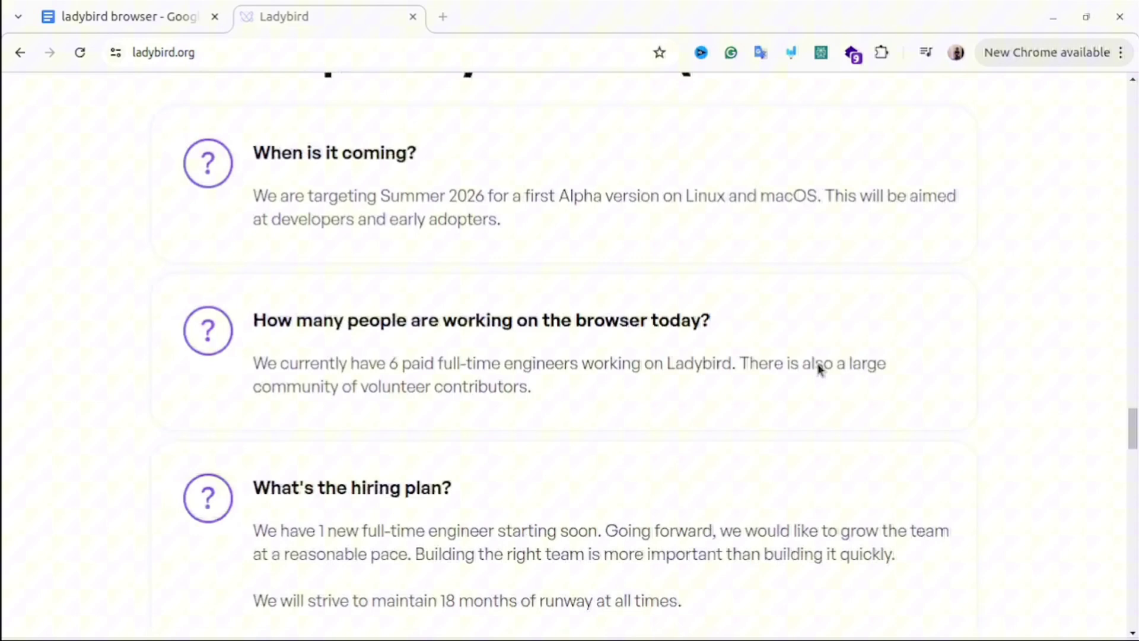
pyautogui.scroll(2, 817, 368)
pyautogui.scroll(-2, 814, 368)
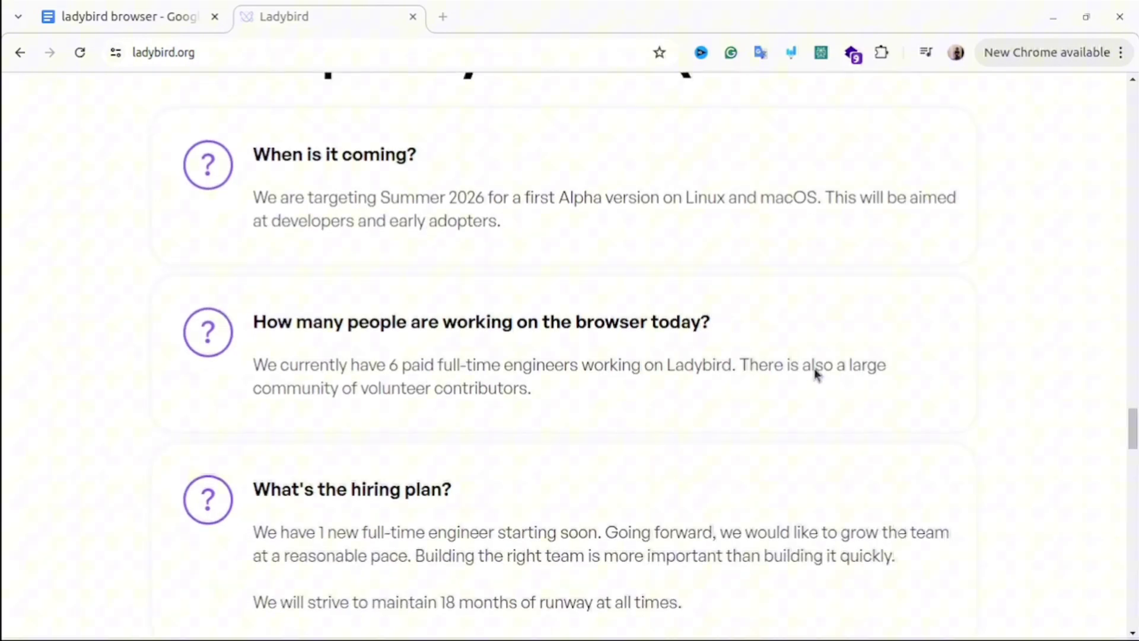
pyautogui.scroll(-2, 814, 372)
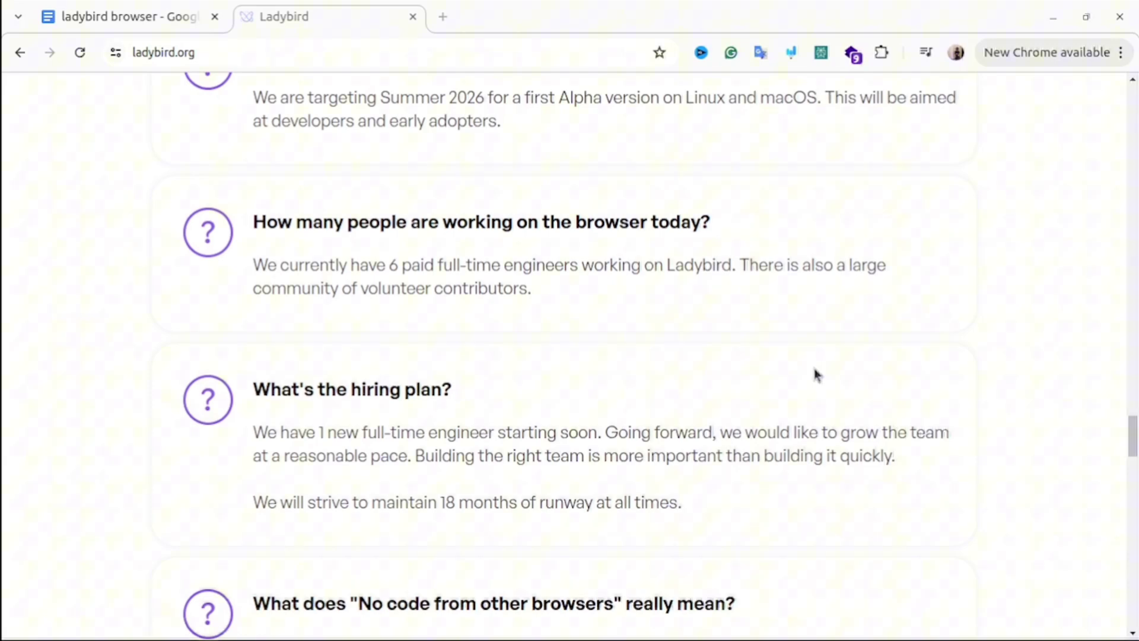
pyautogui.scroll(-2, 817, 375)
pyautogui.scroll(-4, 816, 375)
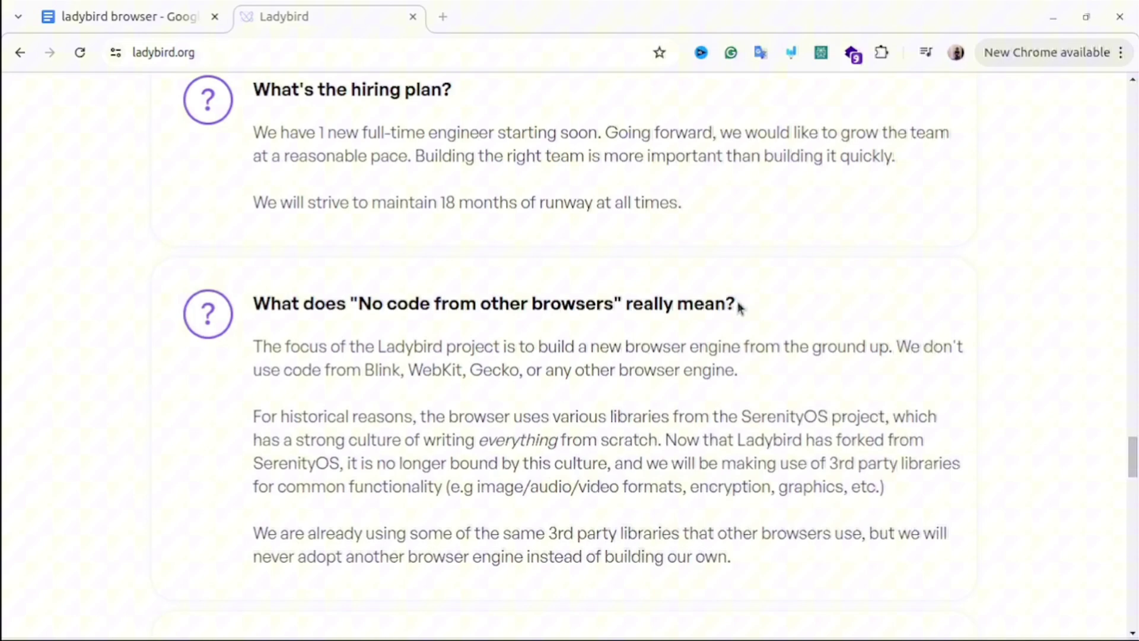
pyautogui.scroll(-8, 741, 274)
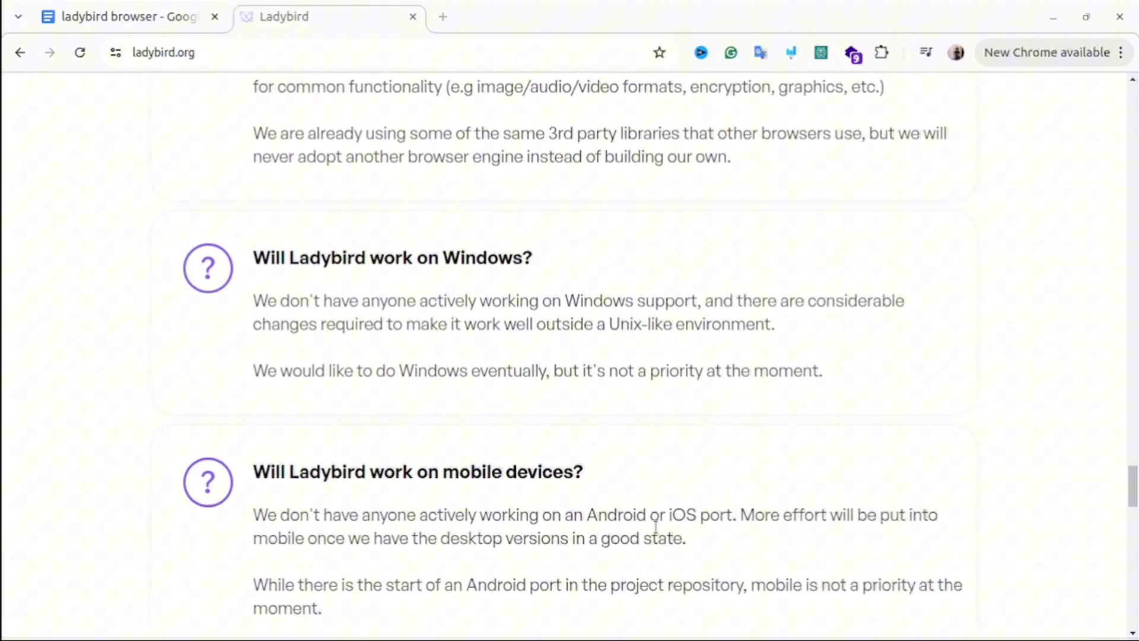
pyautogui.scroll(-6, 696, 433)
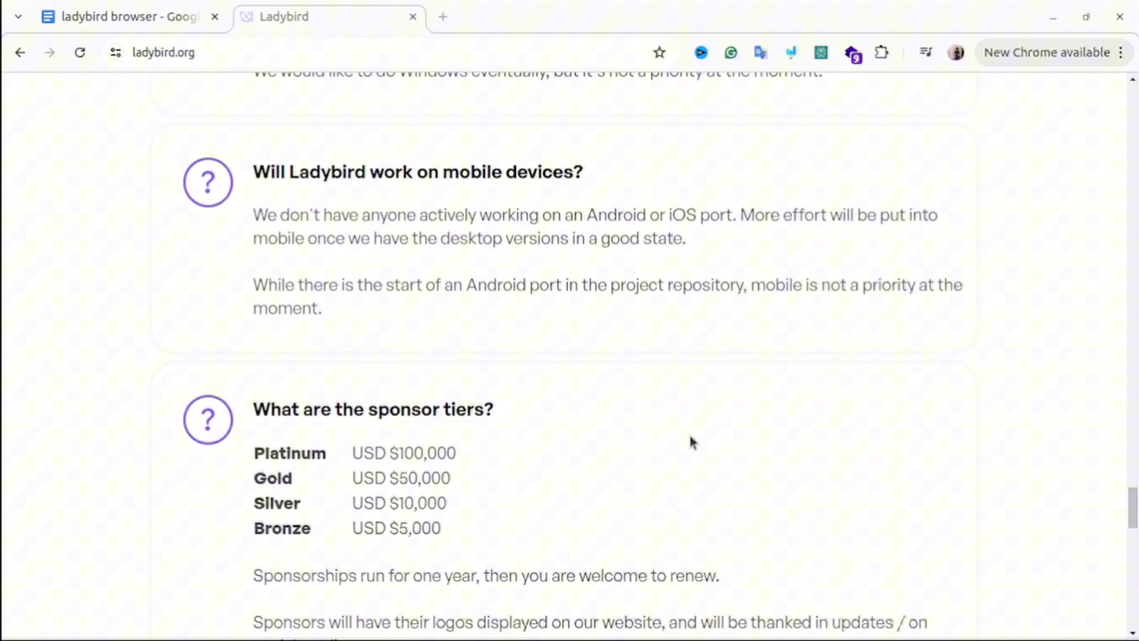
pyautogui.scroll(-8, 689, 436)
pyautogui.scroll(-4, 662, 465)
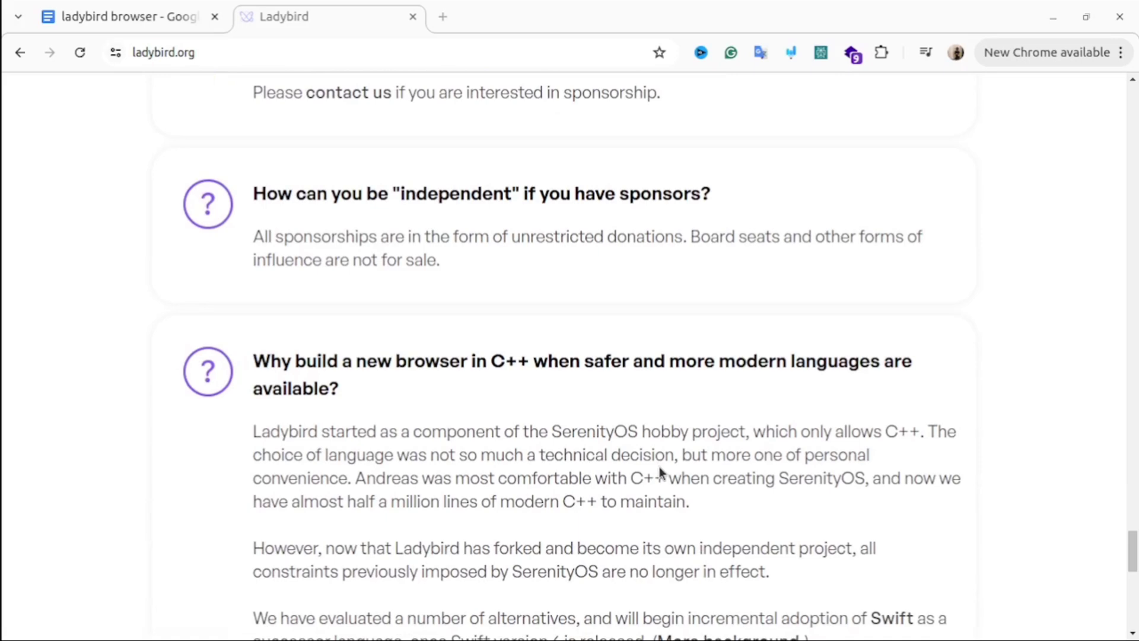
pyautogui.scroll(-6, 660, 466)
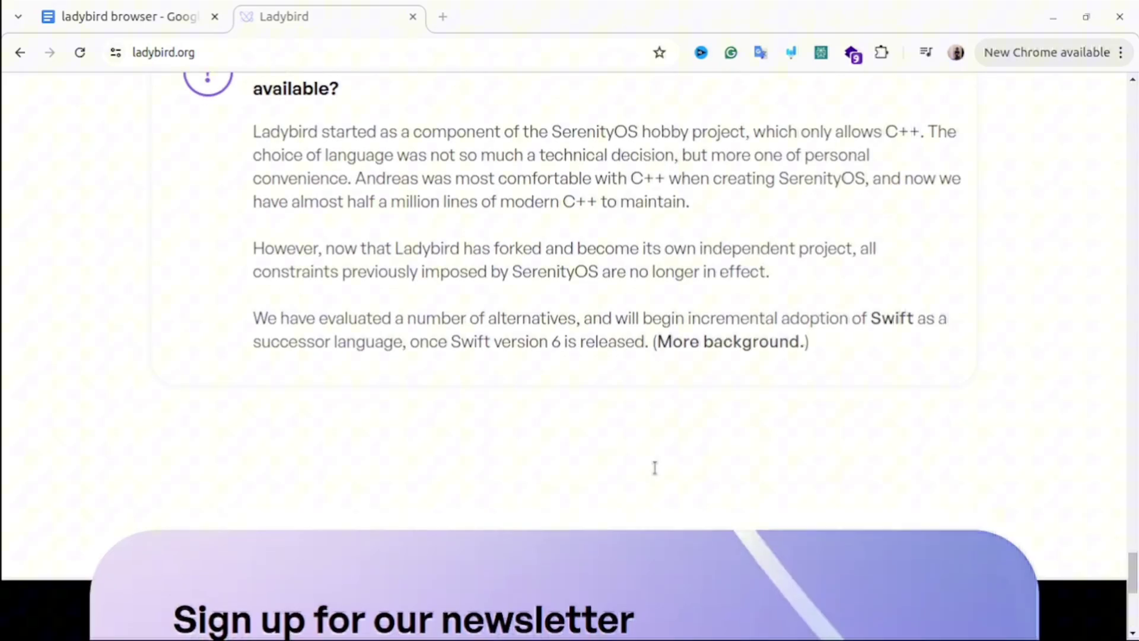
pyautogui.scroll(2, 655, 467)
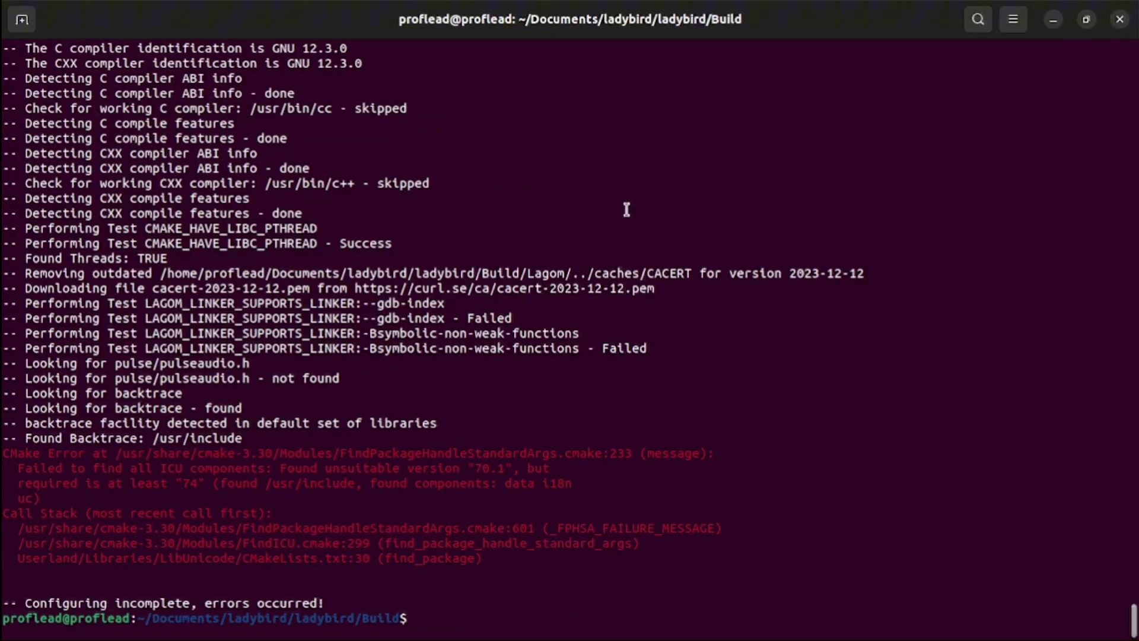
# Select the CMake error reporting ICU 70.1 is below the required version 74
pyautogui.moveTo(10, 438); pyautogui.dragTo(1126, 558)
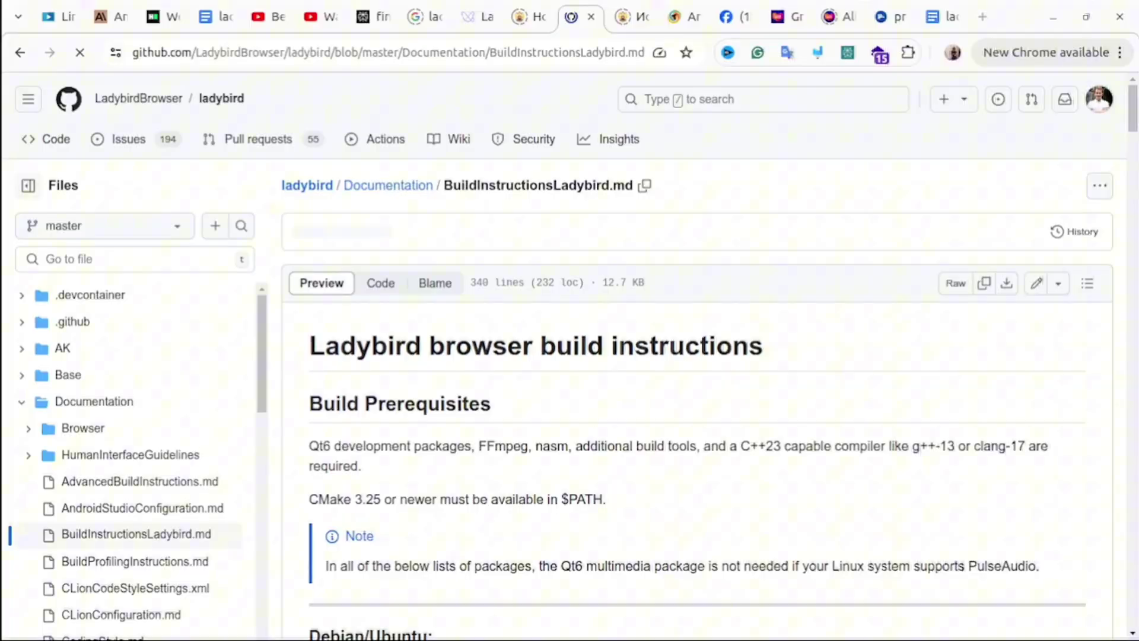
# Scroll through BuildInstructionsLadybird.md on GitHub, from the prerequisites down to running Ladybird manually
pyautogui.scroll(-6, 921, 382)
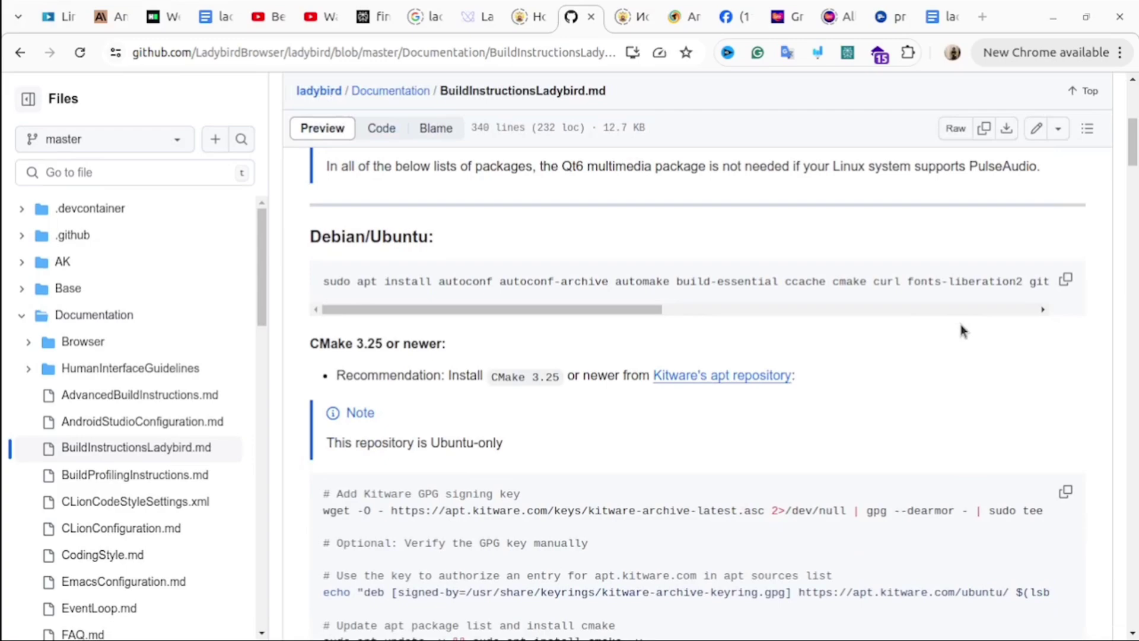
pyautogui.scroll(-20, 955, 344)
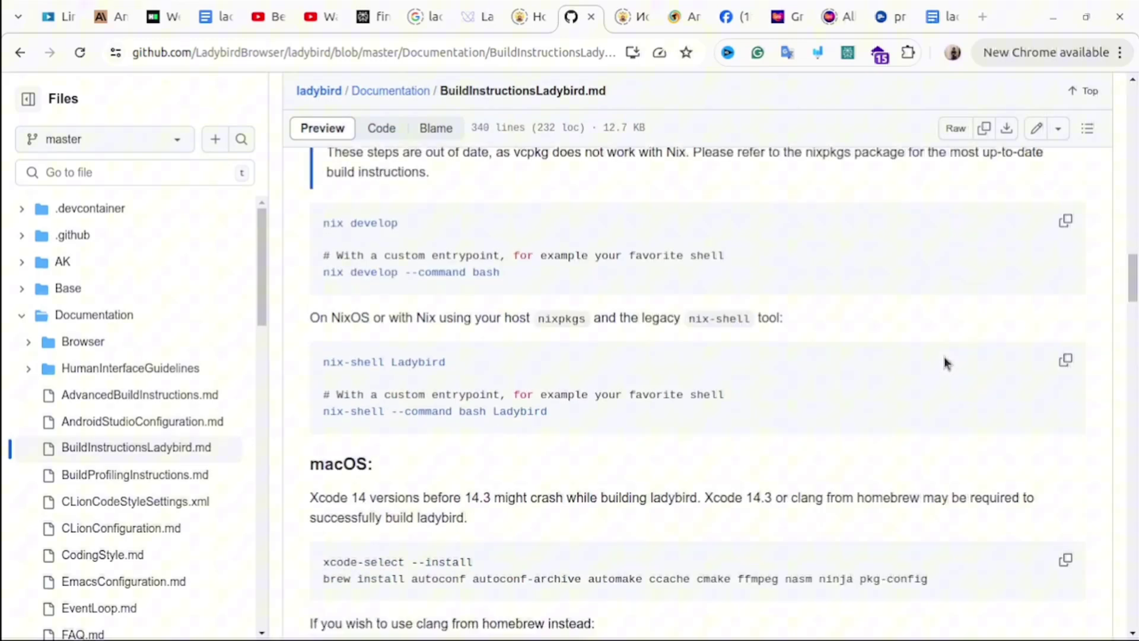
pyautogui.scroll(-20, 947, 364)
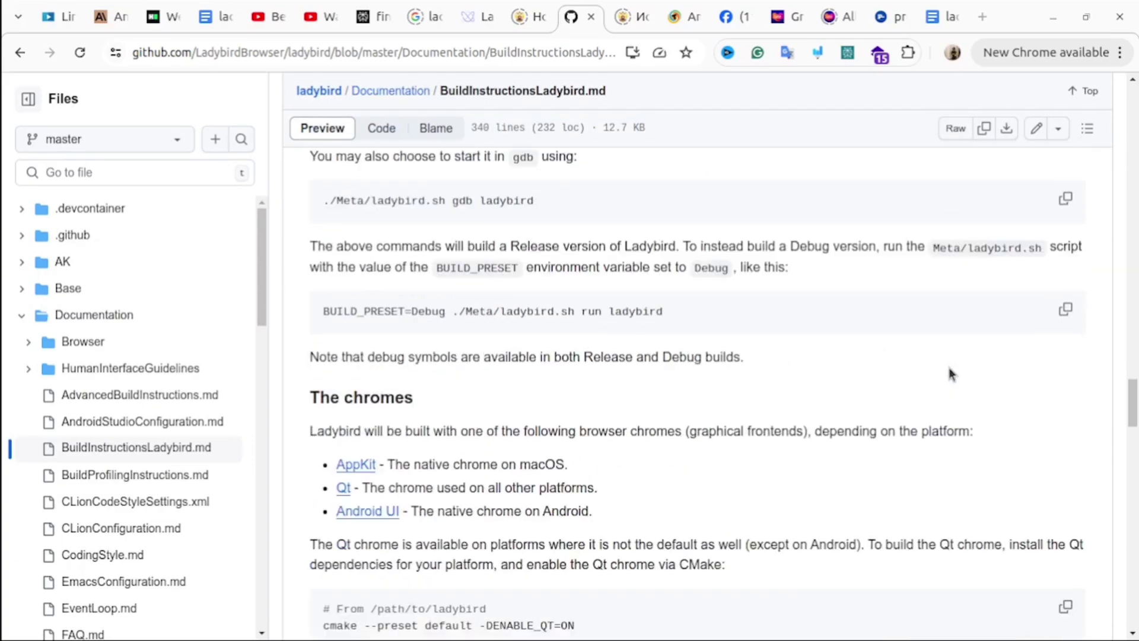
pyautogui.scroll(-20, 949, 374)
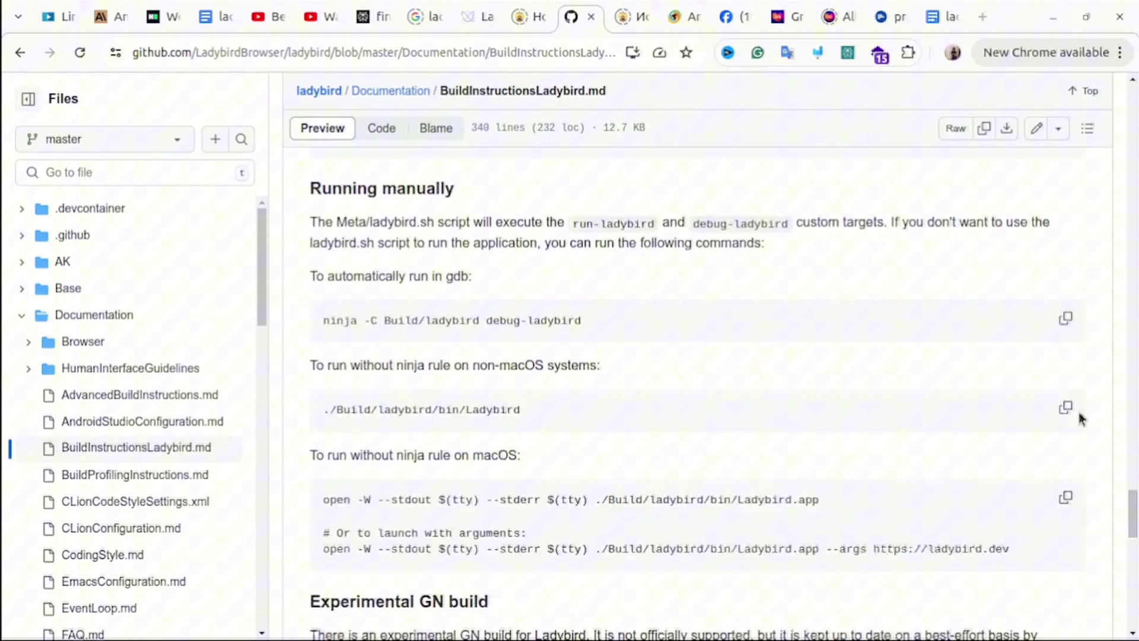
pyautogui.scroll(-10, 1081, 417)
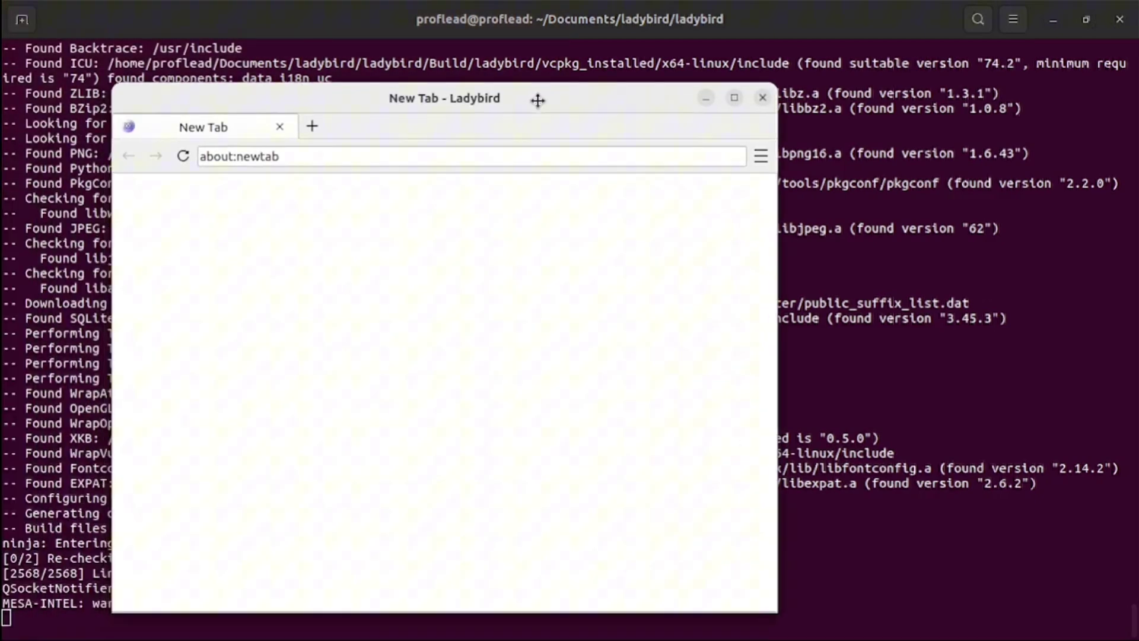
# Maximize Ladybird, add a second New Tab, and browse the ☰ menu's Debug and Edit entries
pyautogui.click(733, 98)
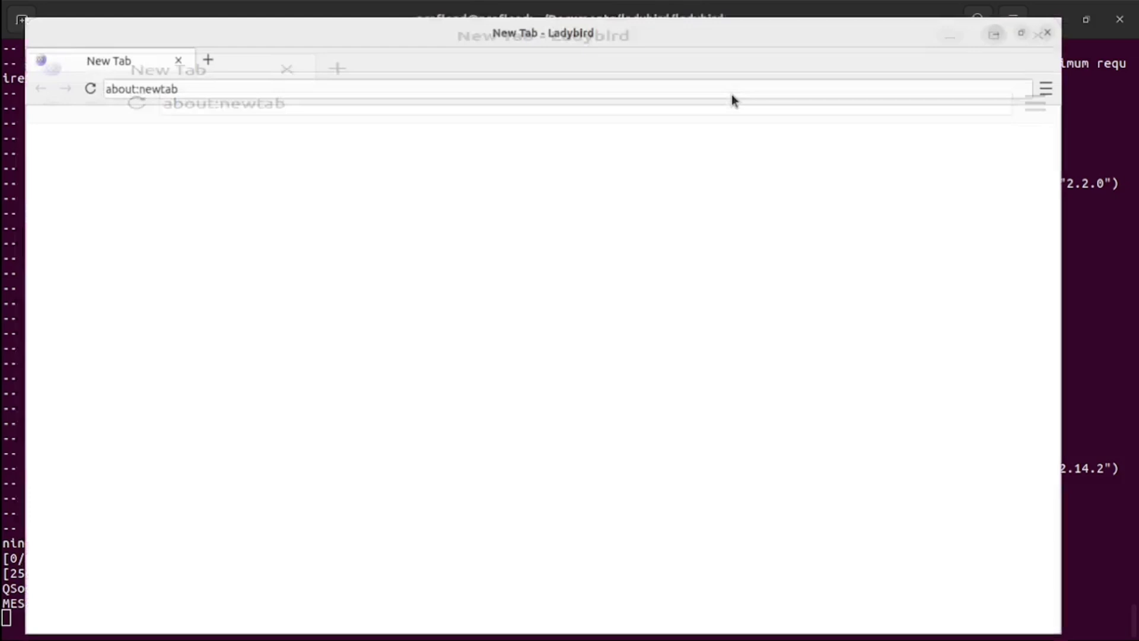
pyautogui.click(200, 44)
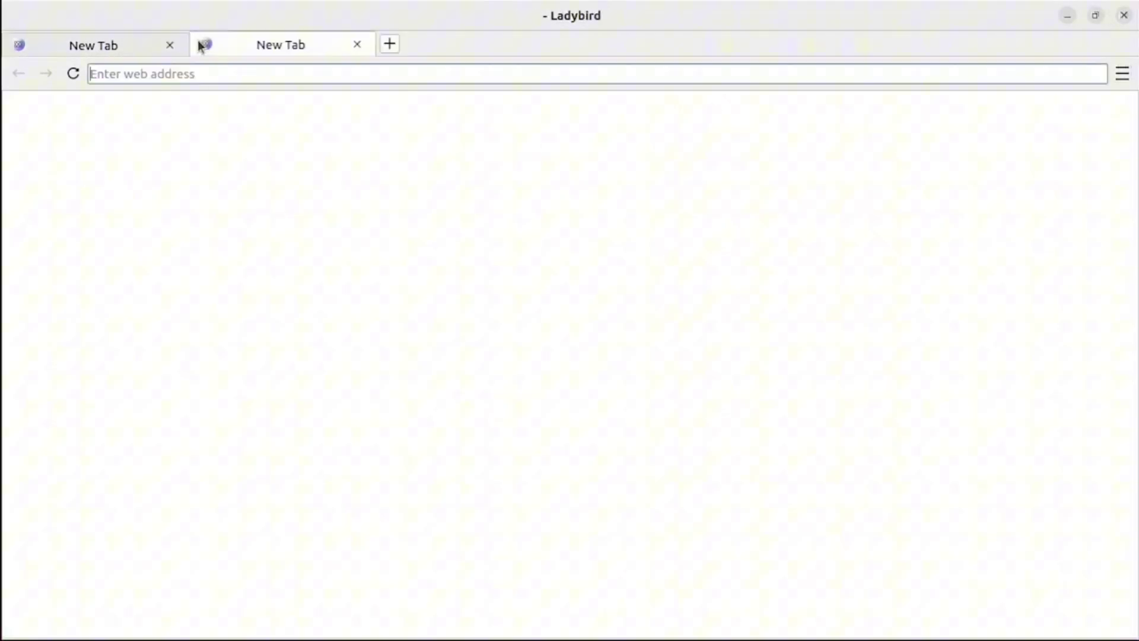
pyautogui.click(1124, 77)
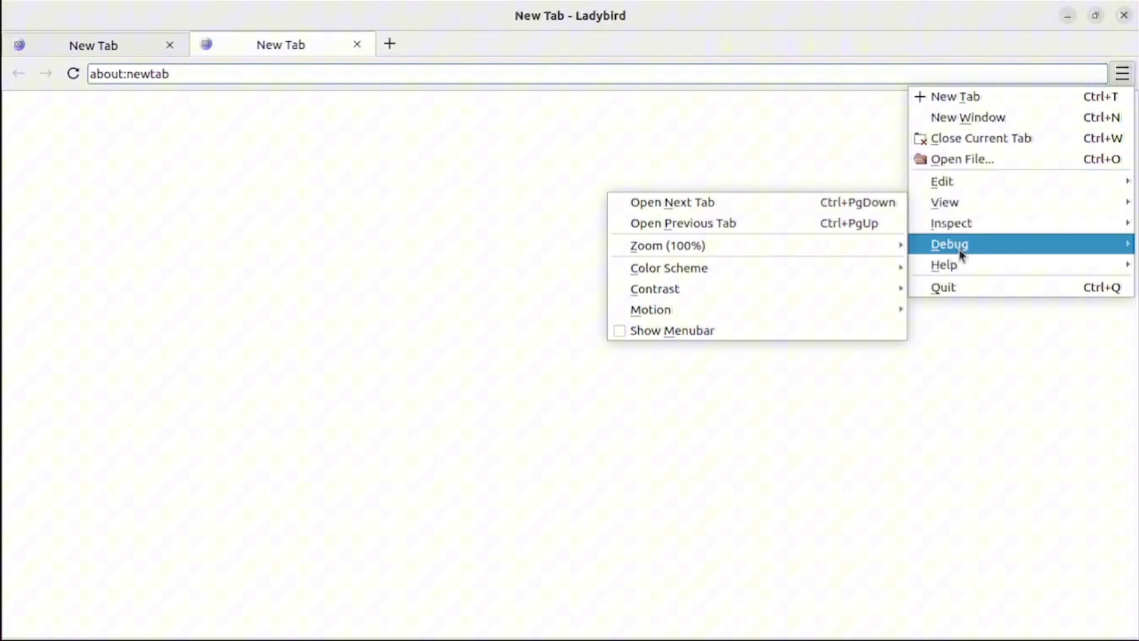
pyautogui.moveTo(958, 249)
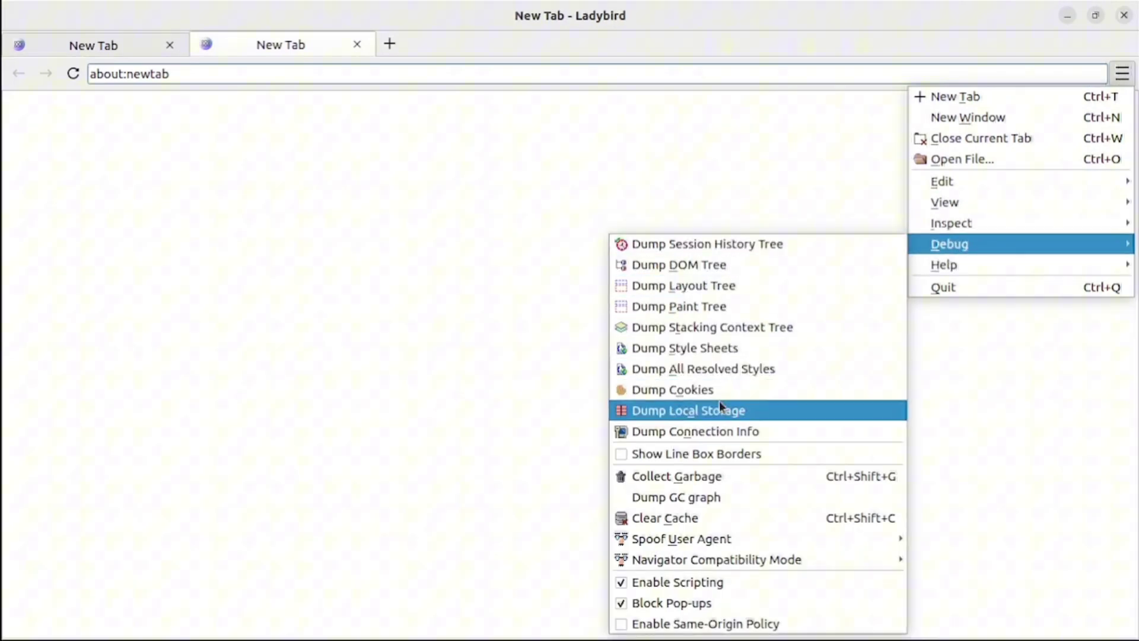
pyautogui.moveTo(966, 190)
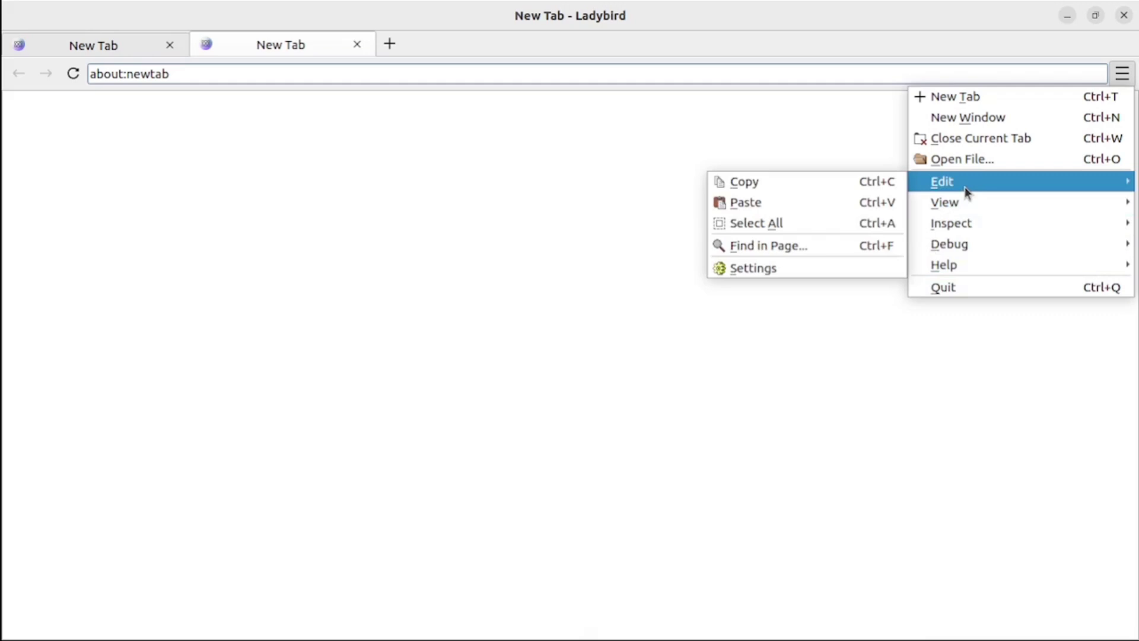
# Toggle search on and back off in Settings, close it, and add a third New Tab
pyautogui.click(803, 271)
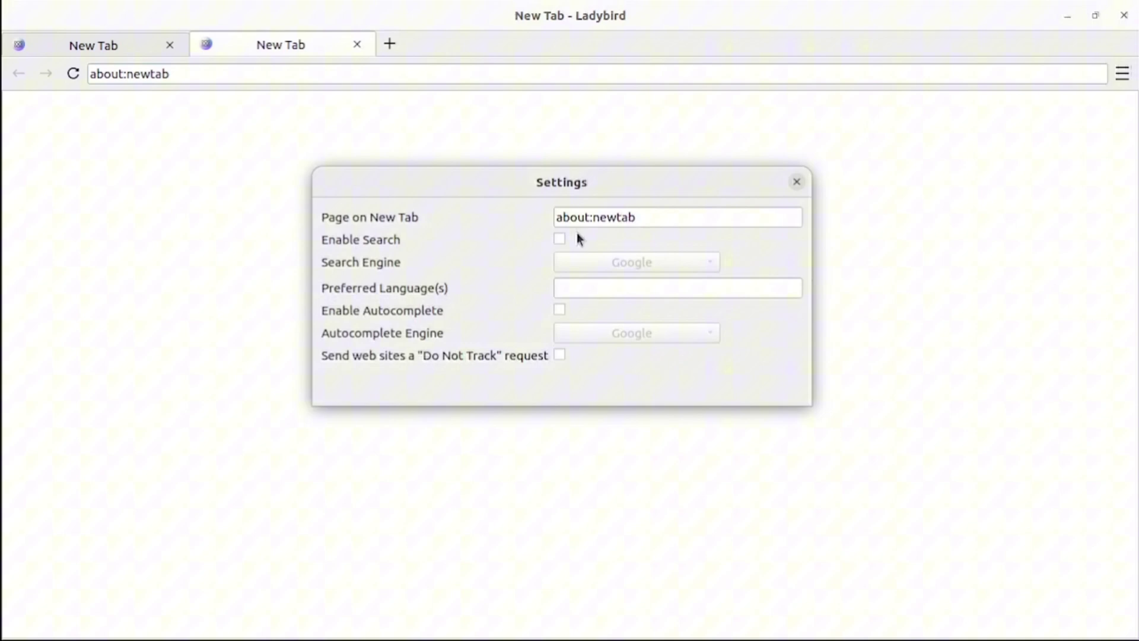
pyautogui.click(560, 240)
pyautogui.click(560, 242)
pyautogui.click(795, 185)
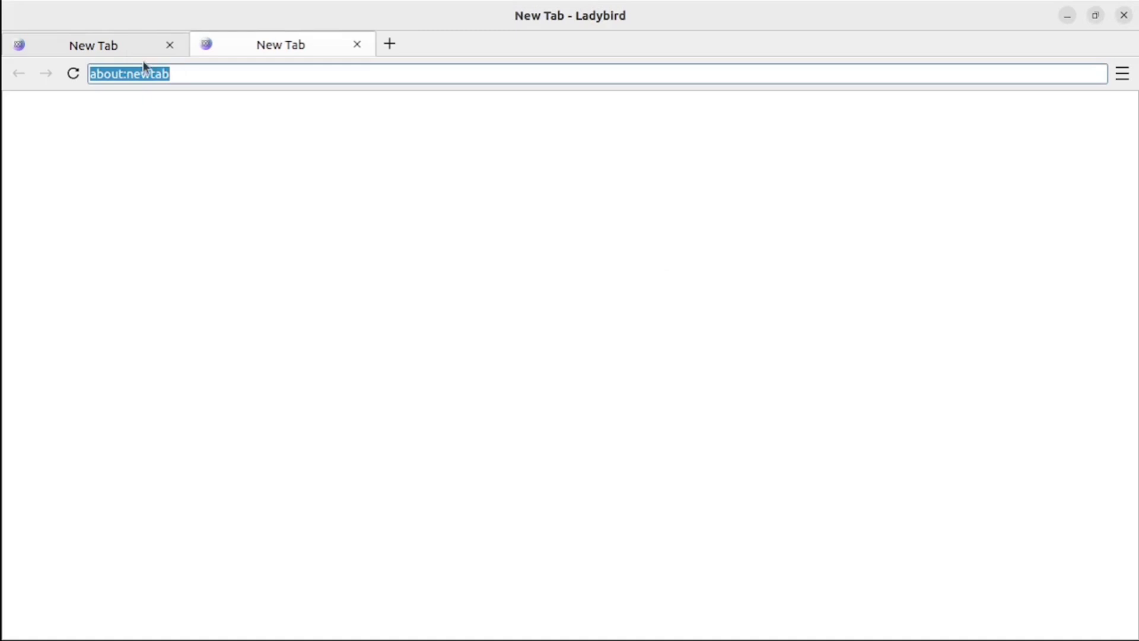
pyautogui.click(121, 47)
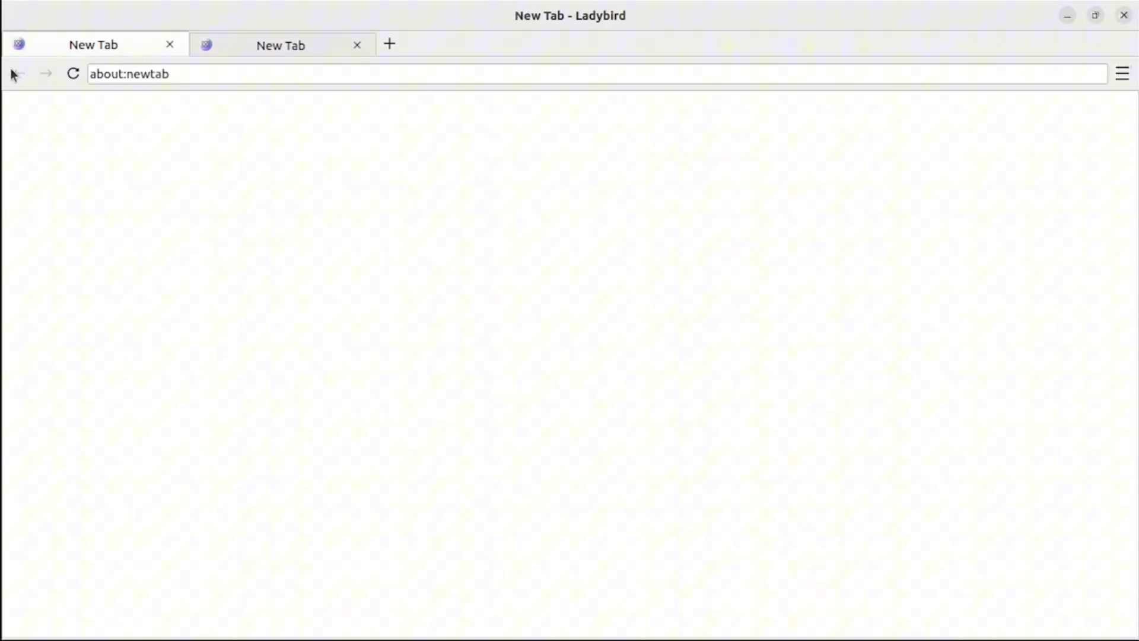
pyautogui.click(393, 46)
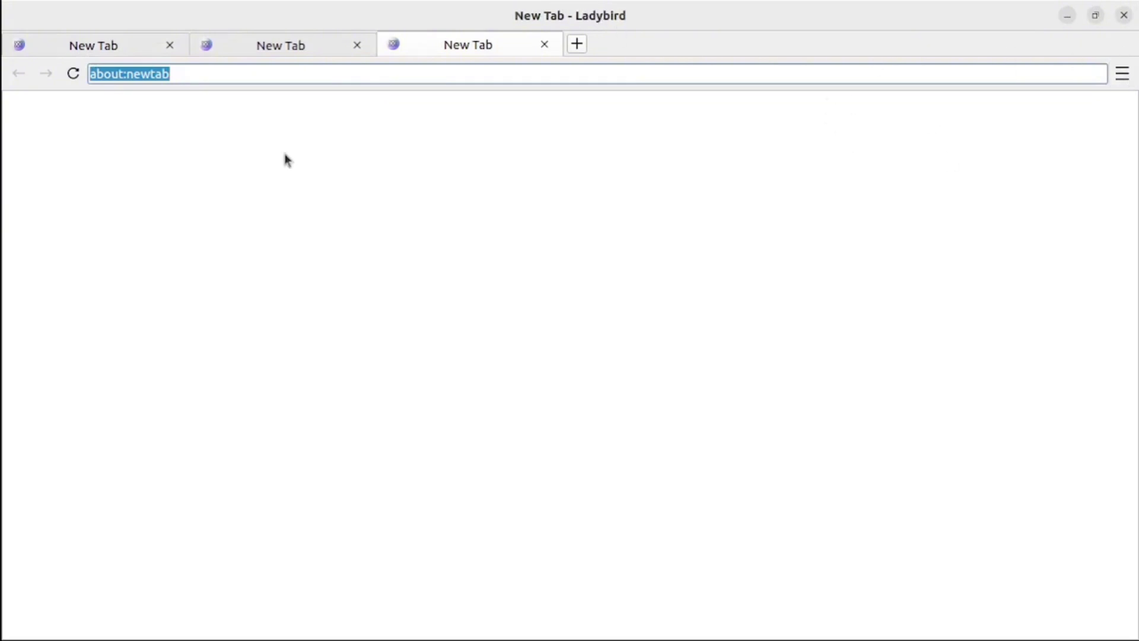
# Load google.com in the third tab and switch Google's page language to English
pyautogui.write('google.com/')
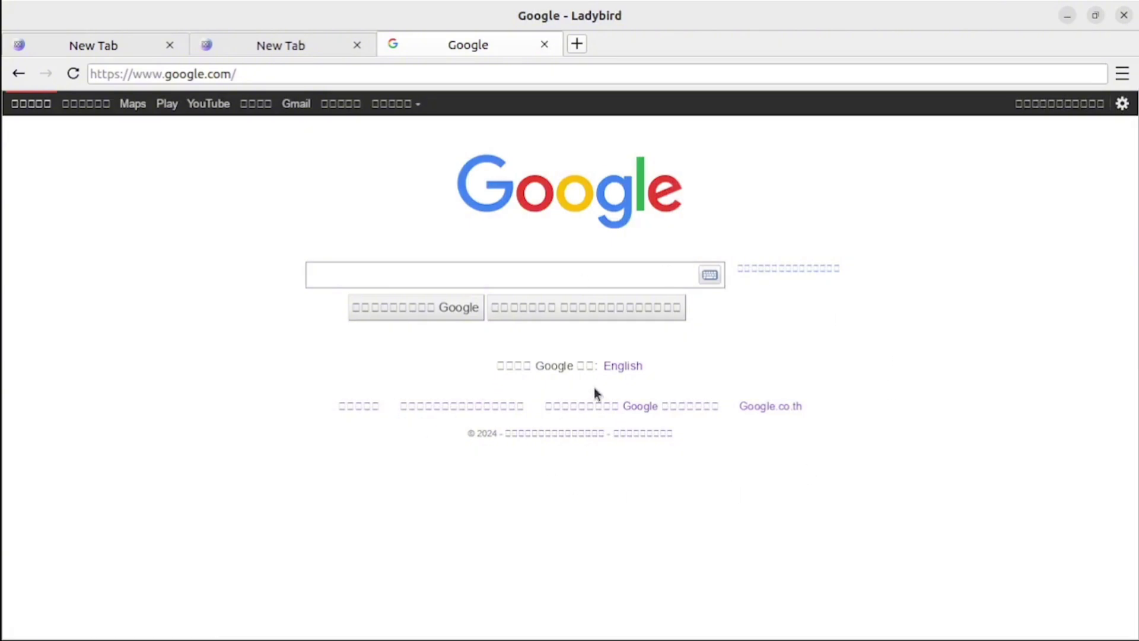
pyautogui.click(626, 368)
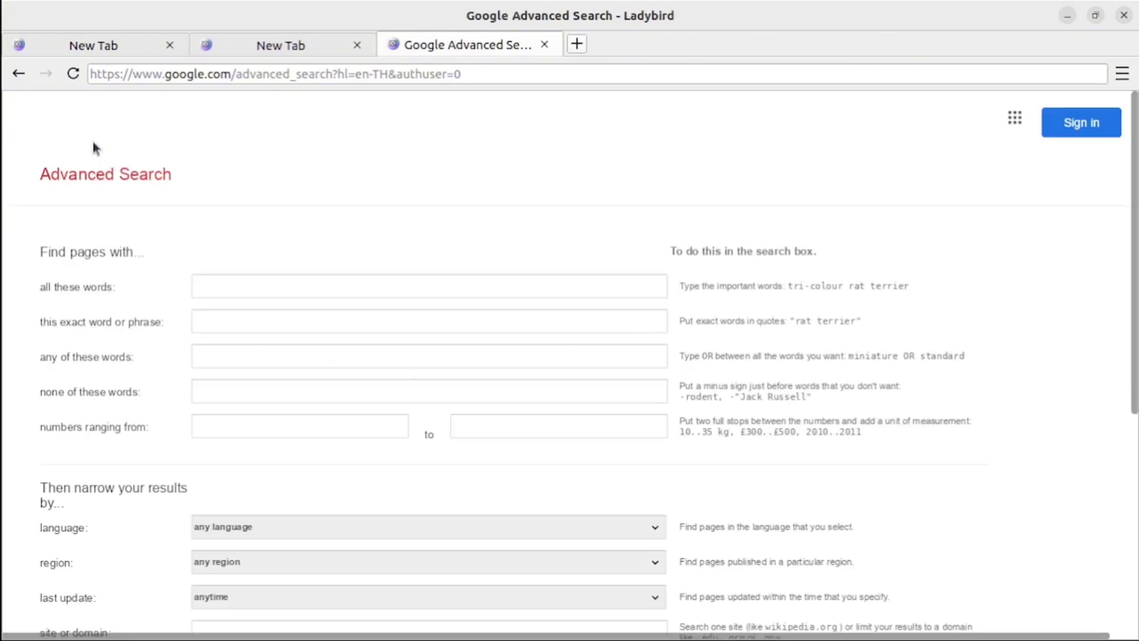
# Go back, enter proflead.dev in the address bar, then close the Google Advanced Search tab
pyautogui.click(19, 73)
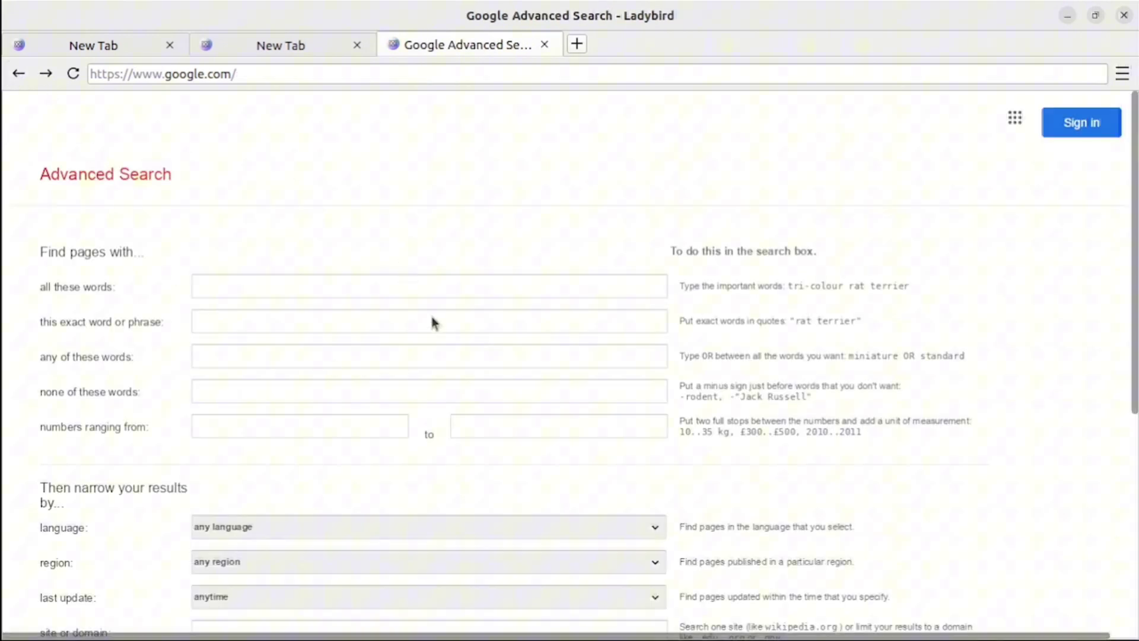
pyautogui.click(448, 74)
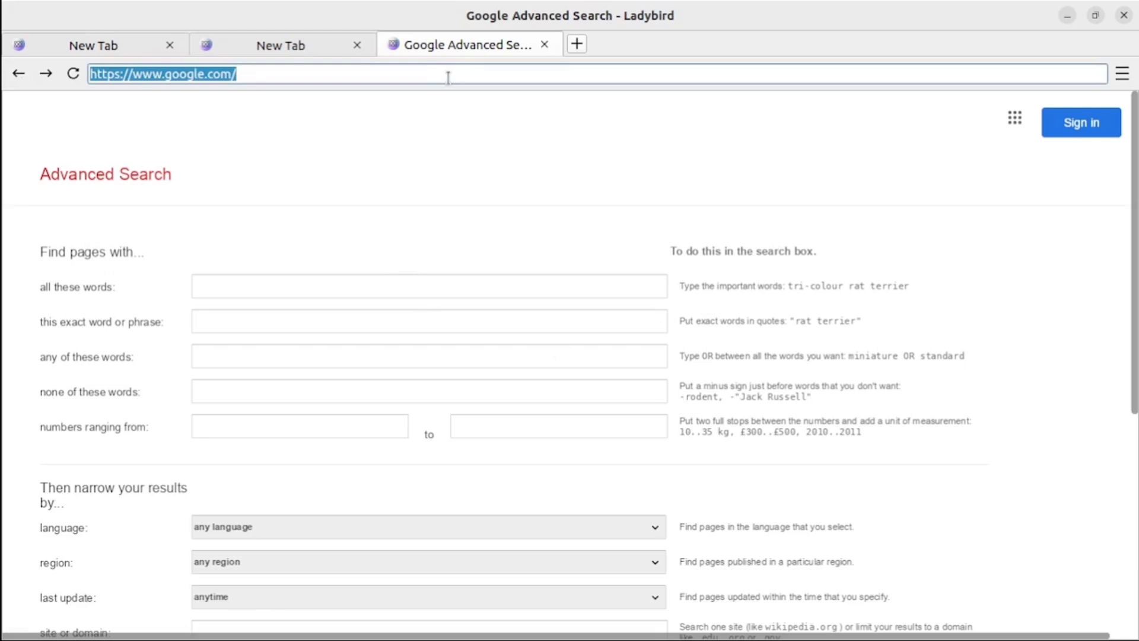
pyautogui.write('proflead.dev')
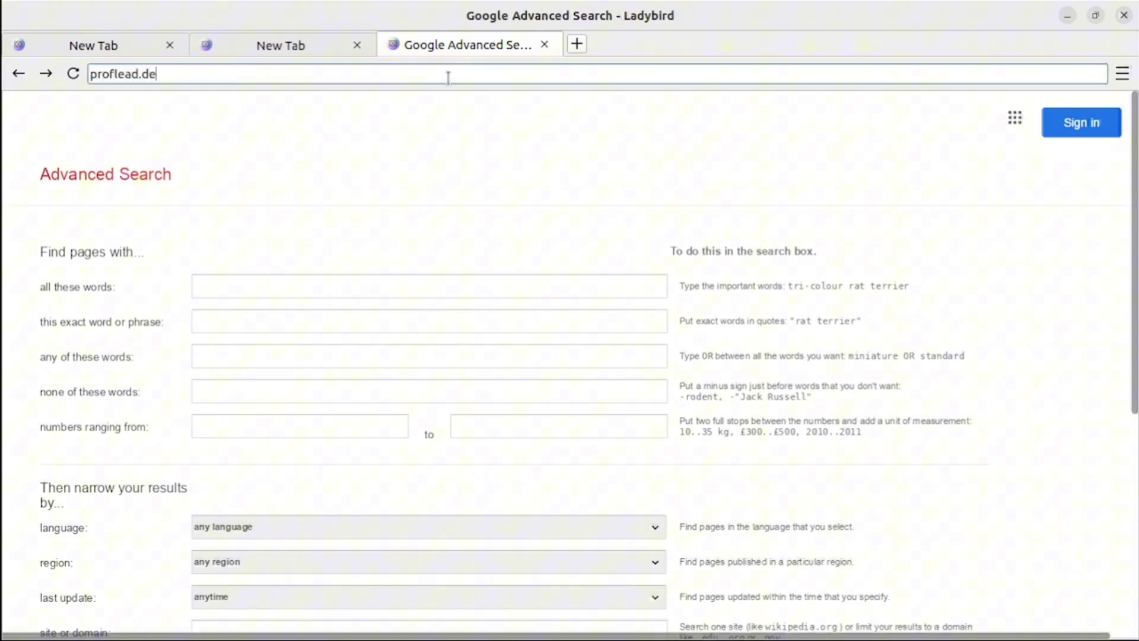
pyautogui.press('Return')
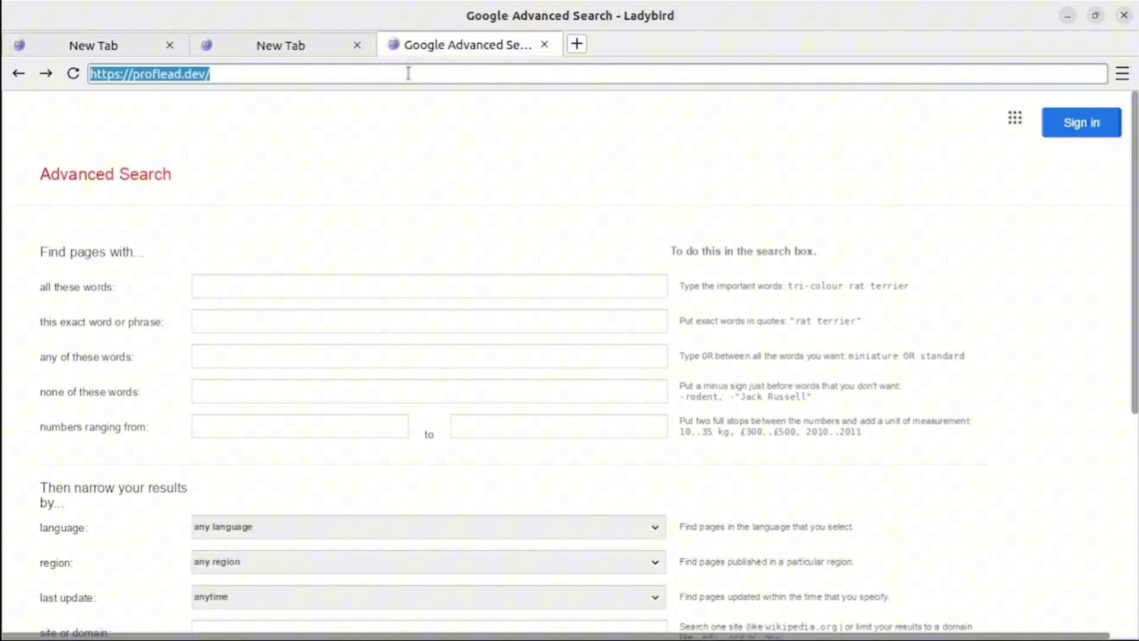
pyautogui.click(408, 73)
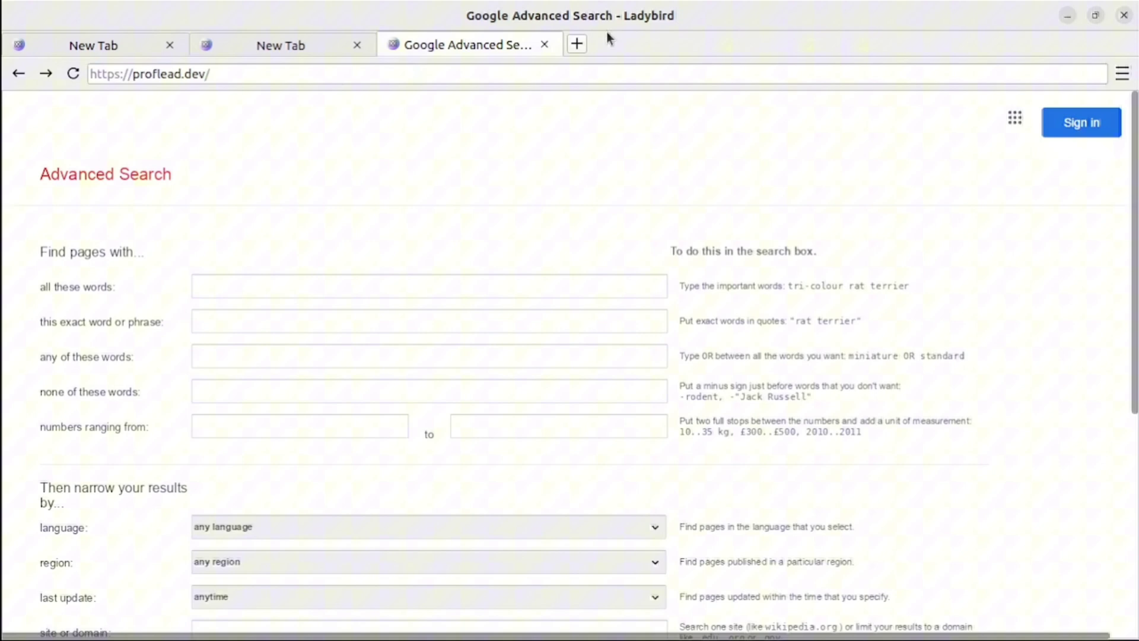
pyautogui.click(545, 42)
# Load proflead.dev in the second tab's address bar
pyautogui.click(255, 79)
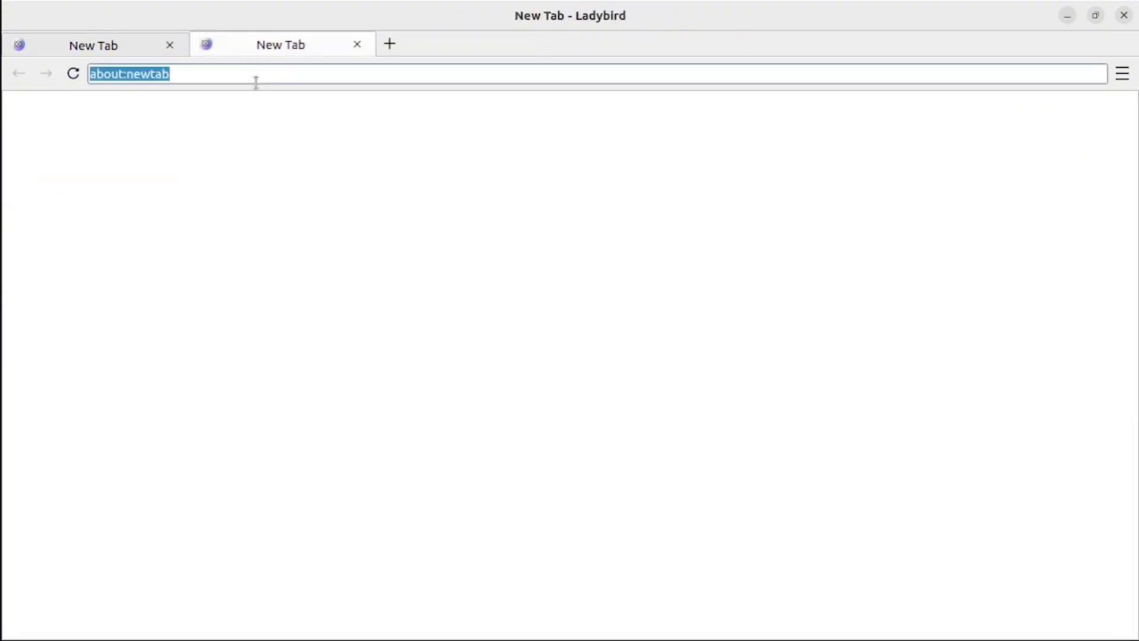
pyautogui.write('proflead.')
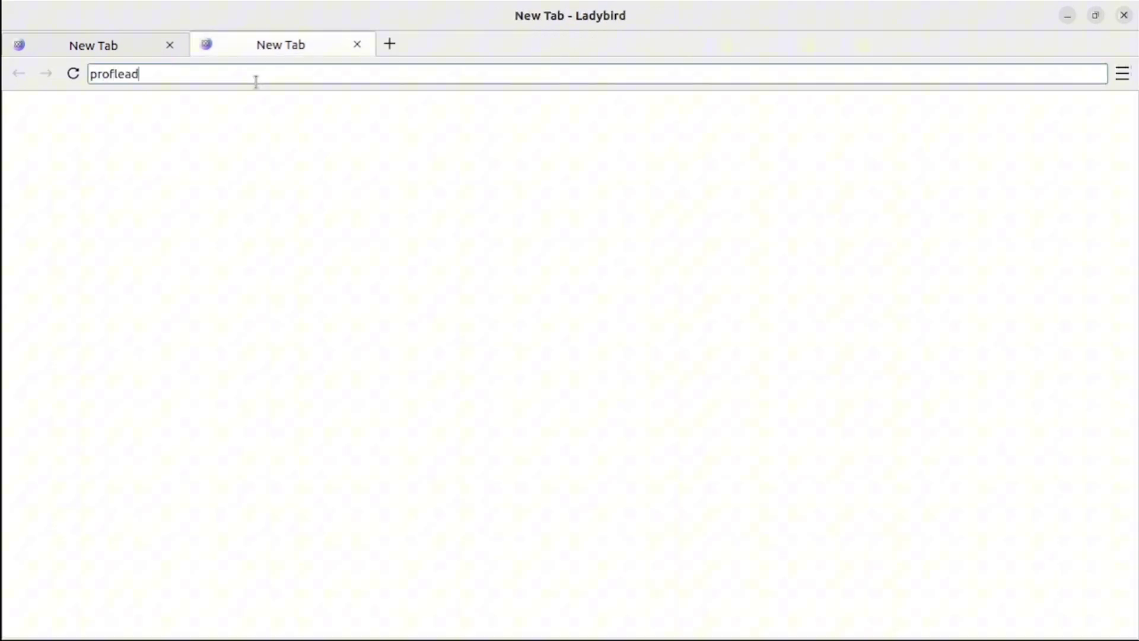
pyautogui.write('dev')
pyautogui.press('Return')
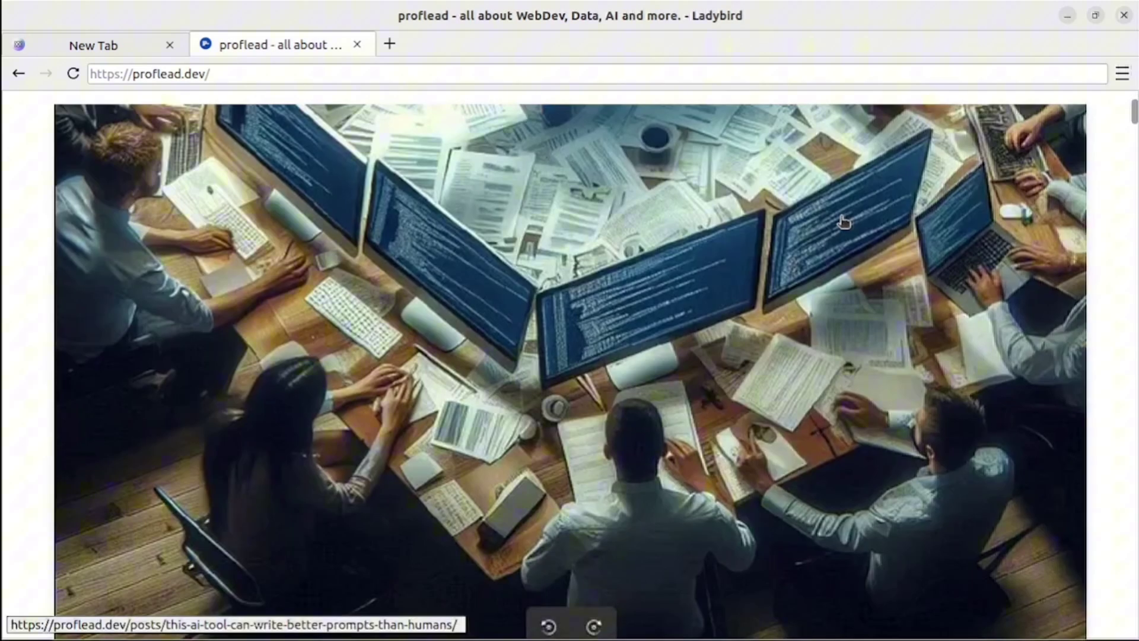
# Scroll the proflead.dev posts down to the footer with GitHub, LinkedIn and YouTube links
pyautogui.scroll(-8, 840, 220)
pyautogui.scroll(-3, 785, 318)
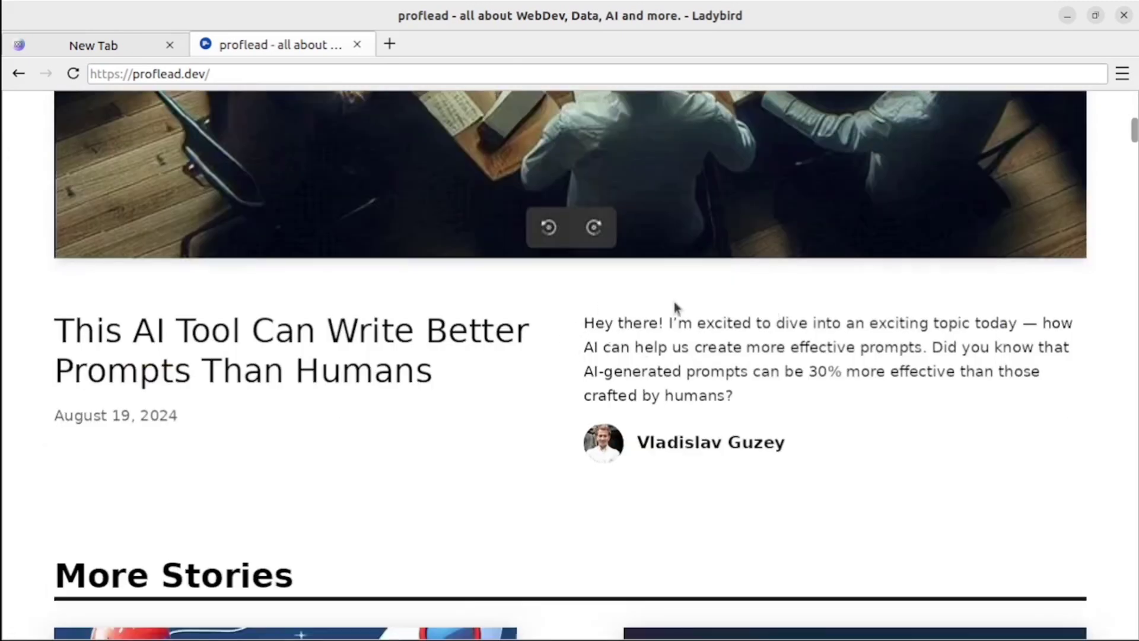
pyautogui.scroll(-15, 806, 308)
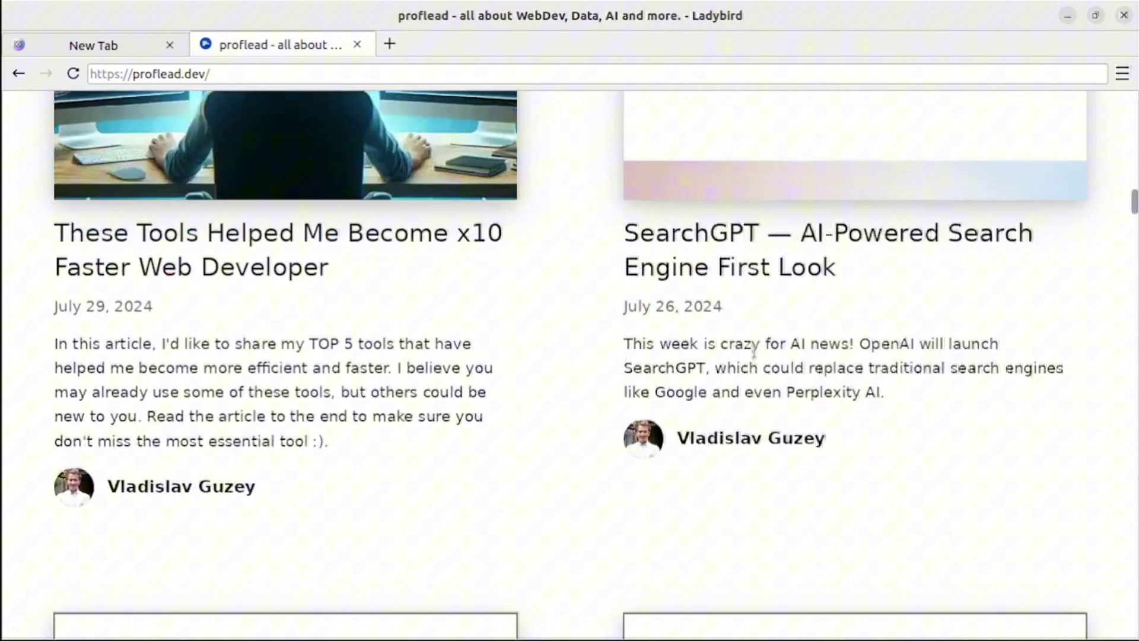
pyautogui.scroll(-15, 757, 359)
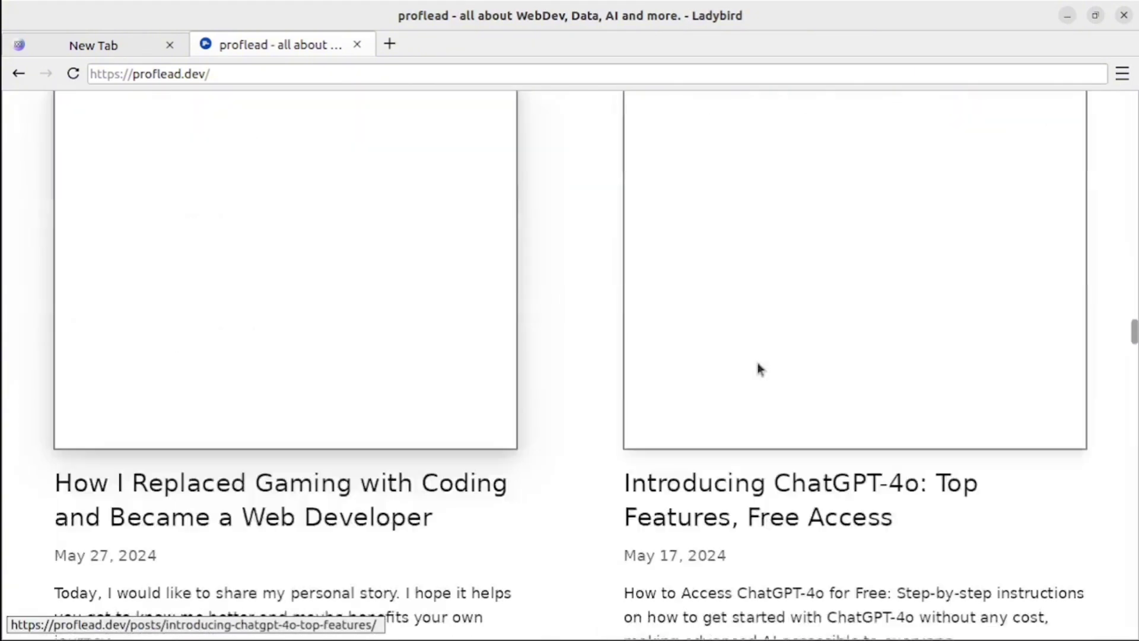
pyautogui.moveTo(1134, 385); pyautogui.dragTo(1091, 639)
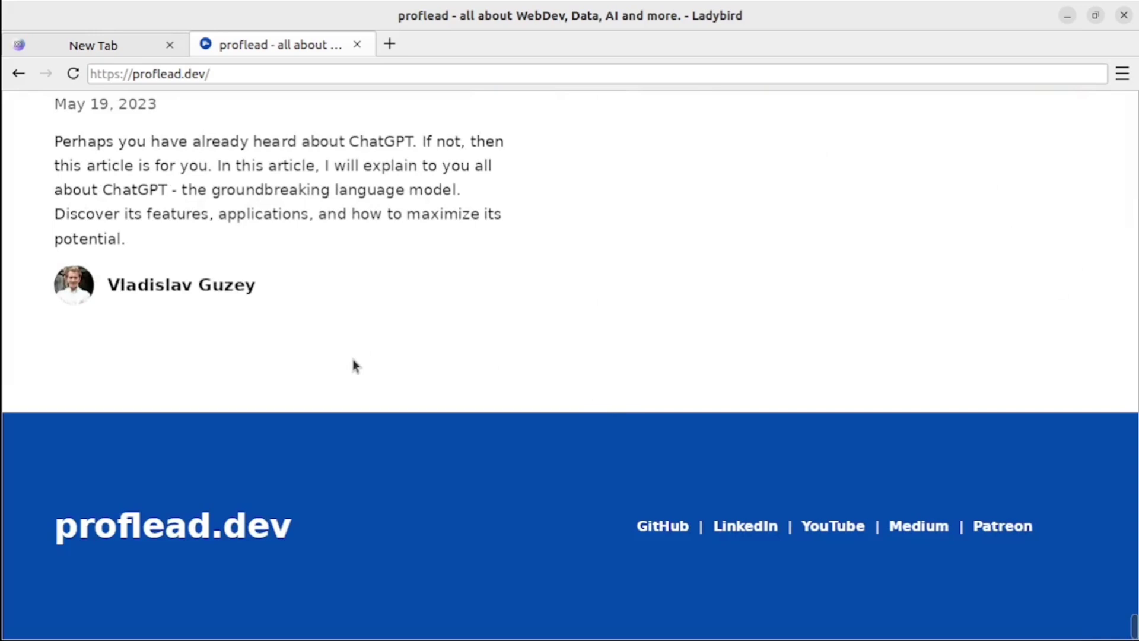
# Open Ladybird's Inspector on the proflead.dev footer element via Inspect Element
pyautogui.rightClick(381, 342)
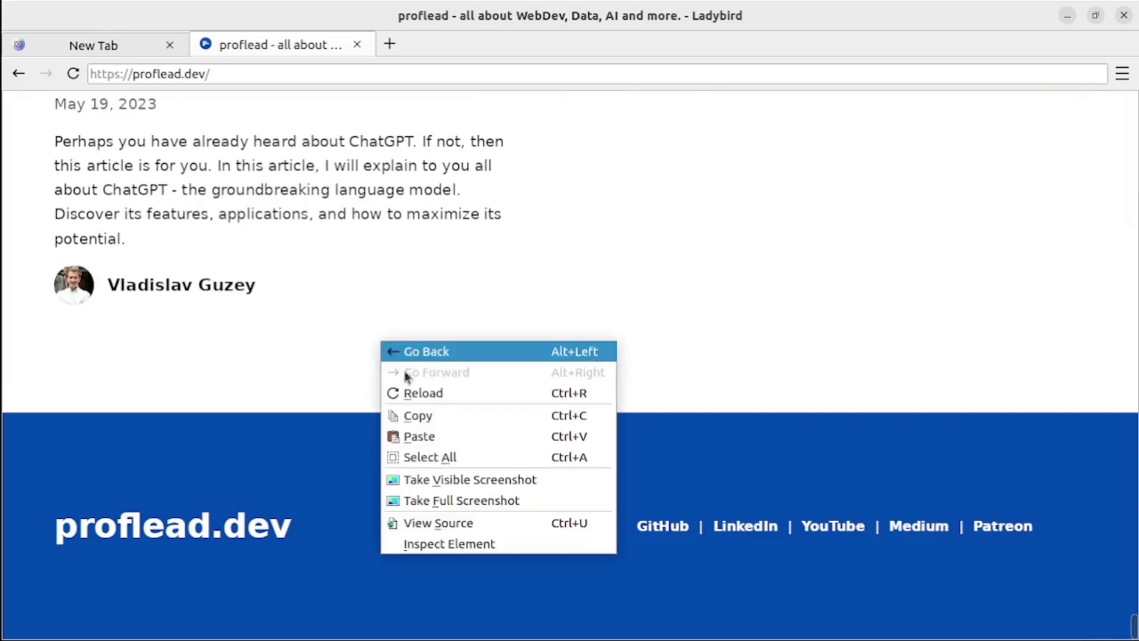
pyautogui.click(453, 546)
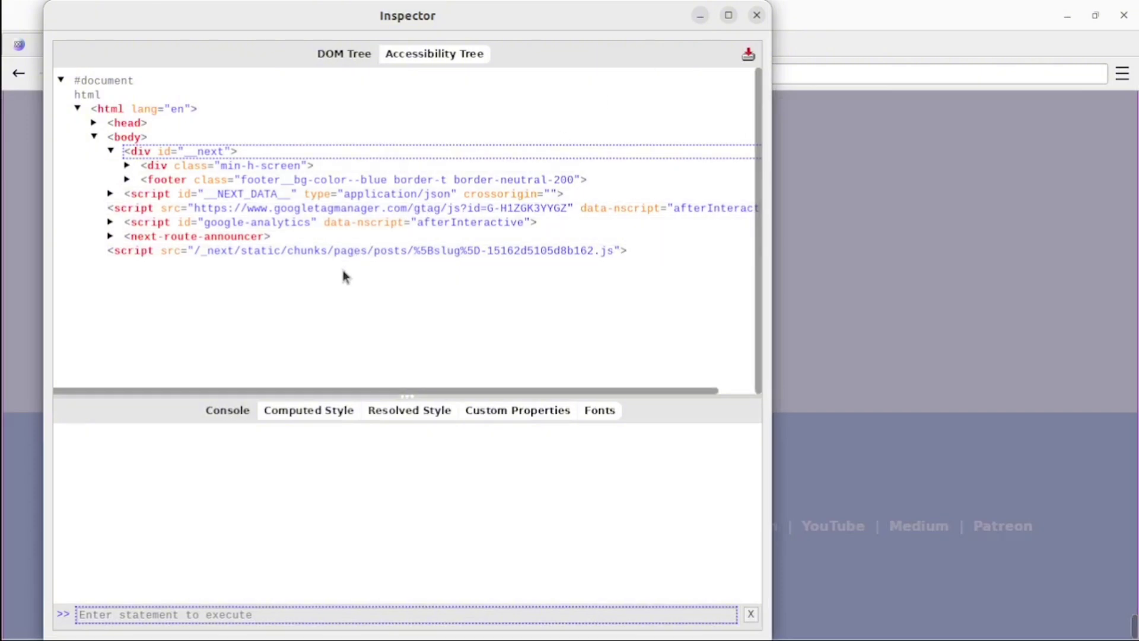
pyautogui.click(355, 63)
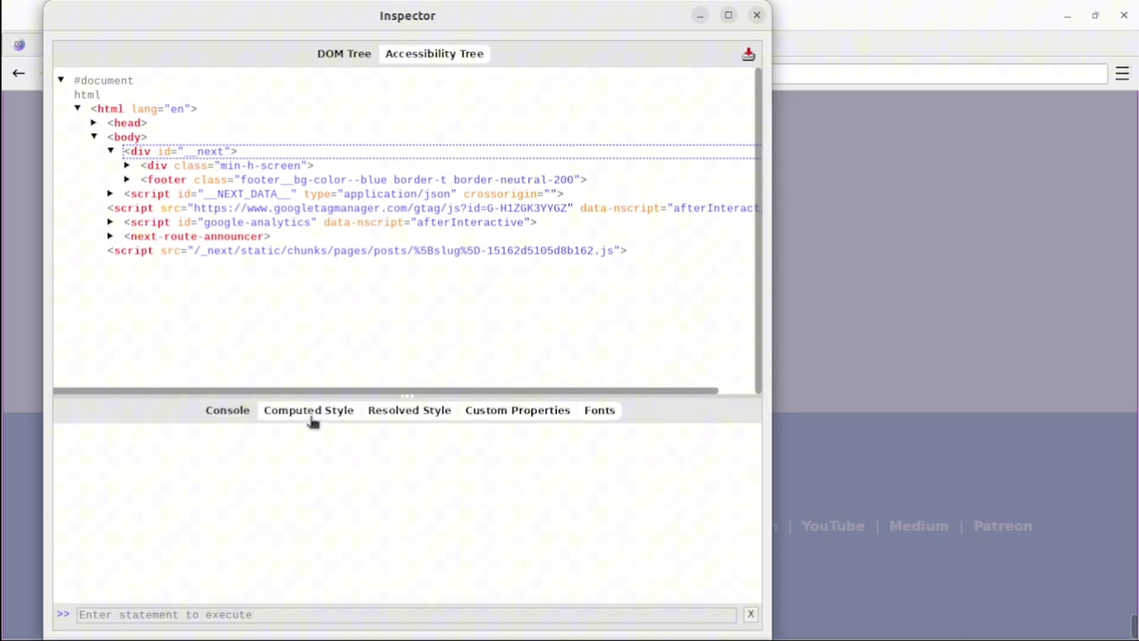
# Review the Resolved Style and Custom Properties, ending on Fonts: DejaVu Sans, Arial, Noto Color Emoji
pyautogui.click(395, 417)
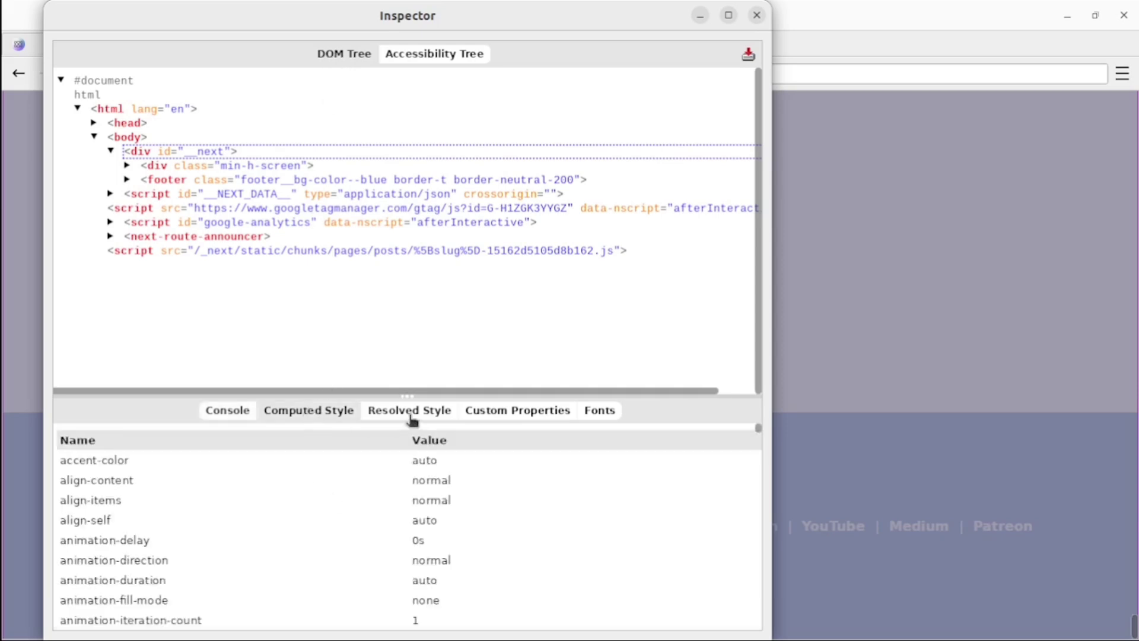
pyautogui.click(433, 459)
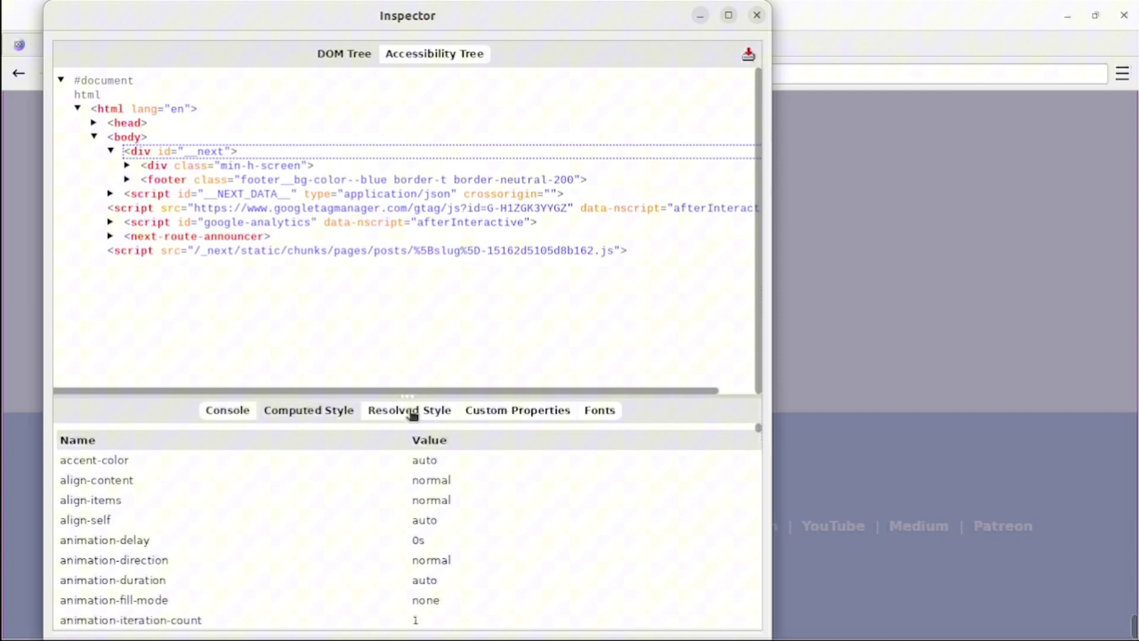
pyautogui.scroll(-5, 454, 510)
pyautogui.scroll(-5, 454, 510)
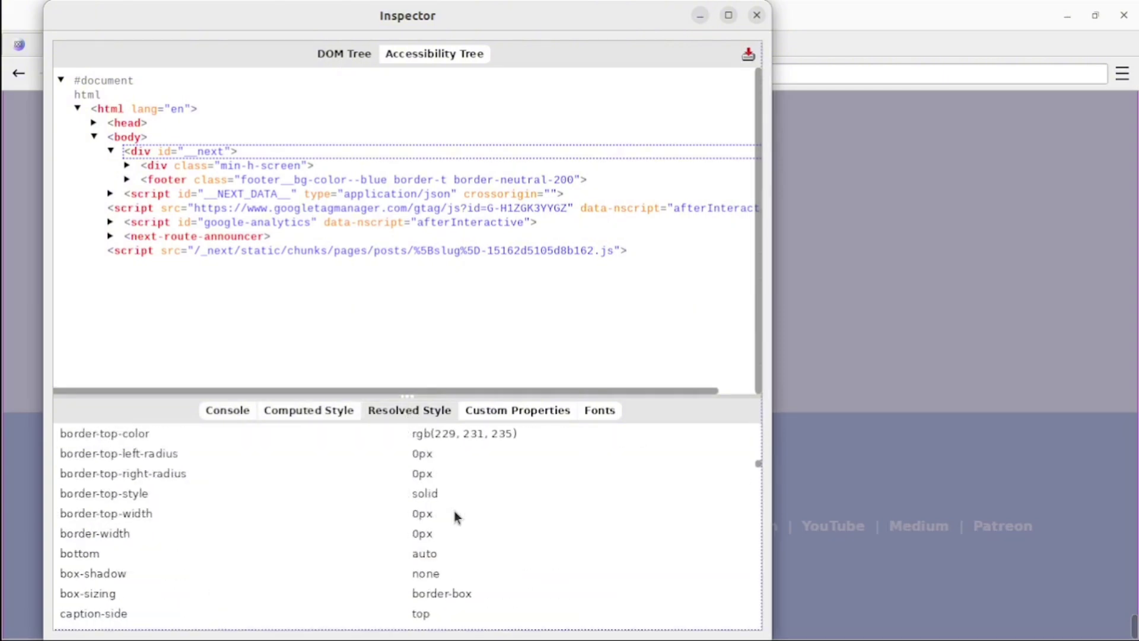
pyautogui.click(426, 492)
pyautogui.click(480, 414)
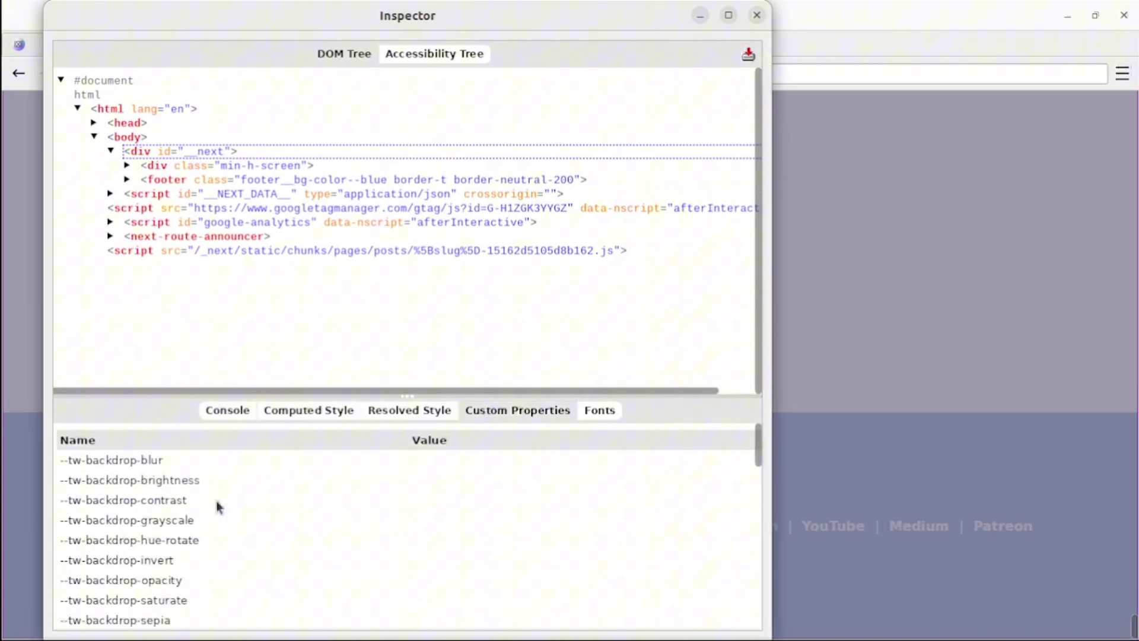
pyautogui.click(190, 479)
pyautogui.click(590, 412)
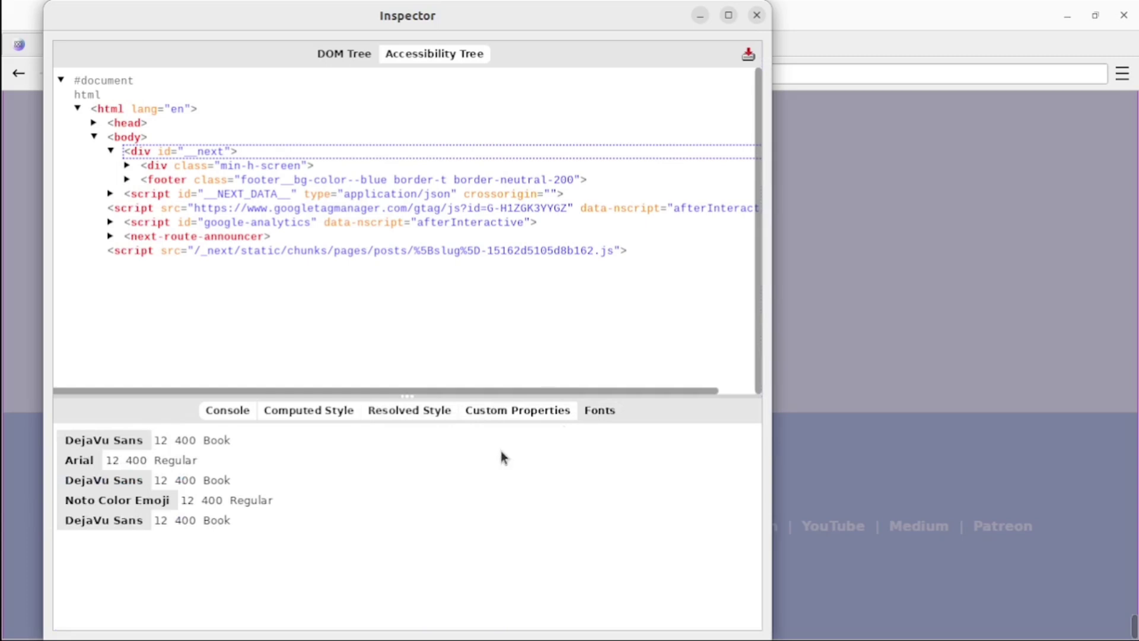
# In the Inspector Console, evaluate window to print the WindowProxy object
pyautogui.click(228, 411)
pyautogui.write('window')
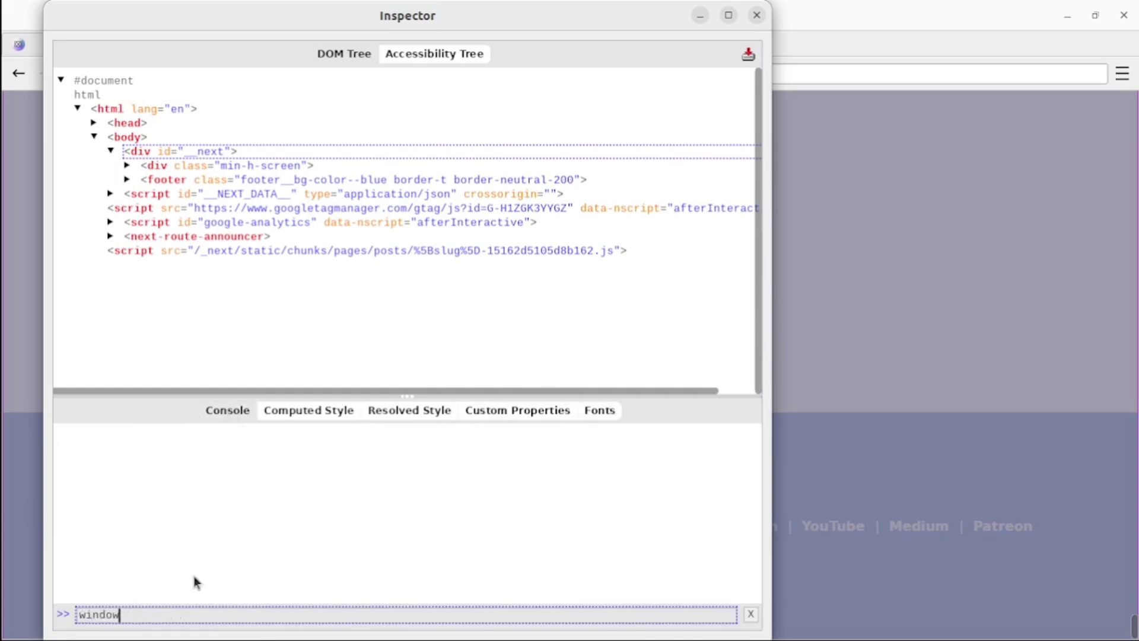
pyautogui.press('Return')
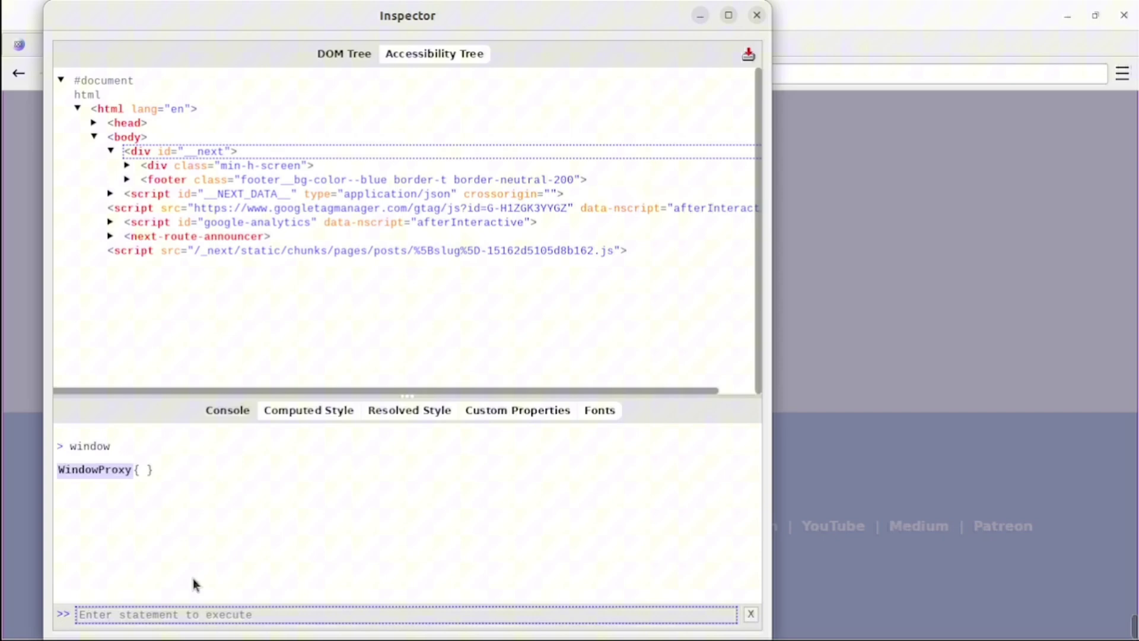
# Evaluate document to print the HTMLDocument object, then close the Inspector
pyautogui.click(147, 478)
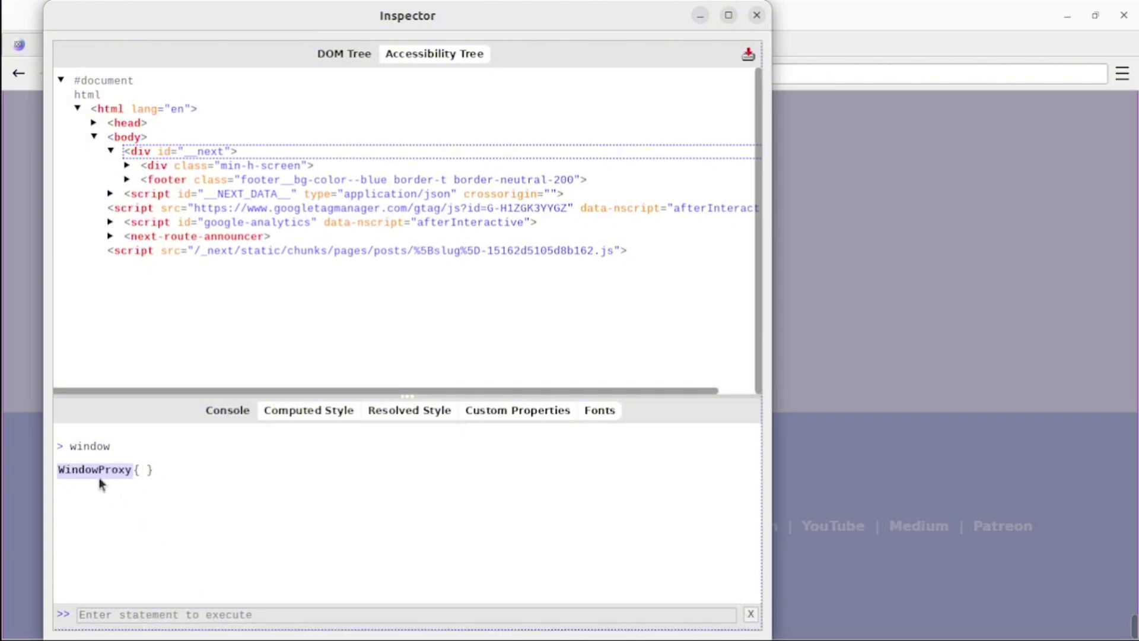
pyautogui.click(142, 613)
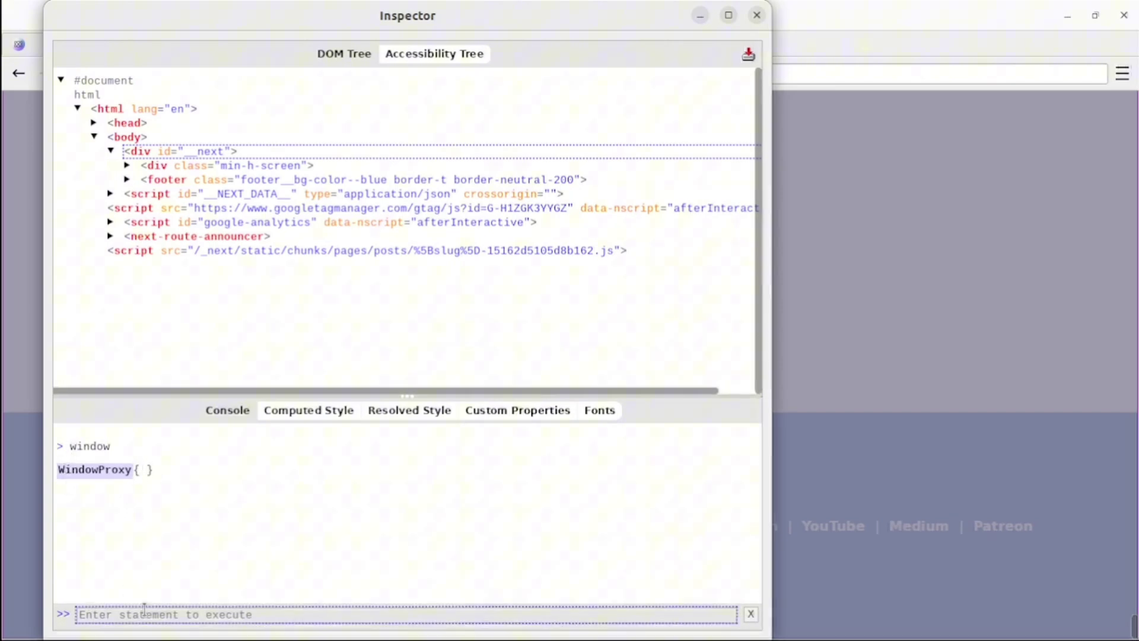
pyautogui.click(131, 489)
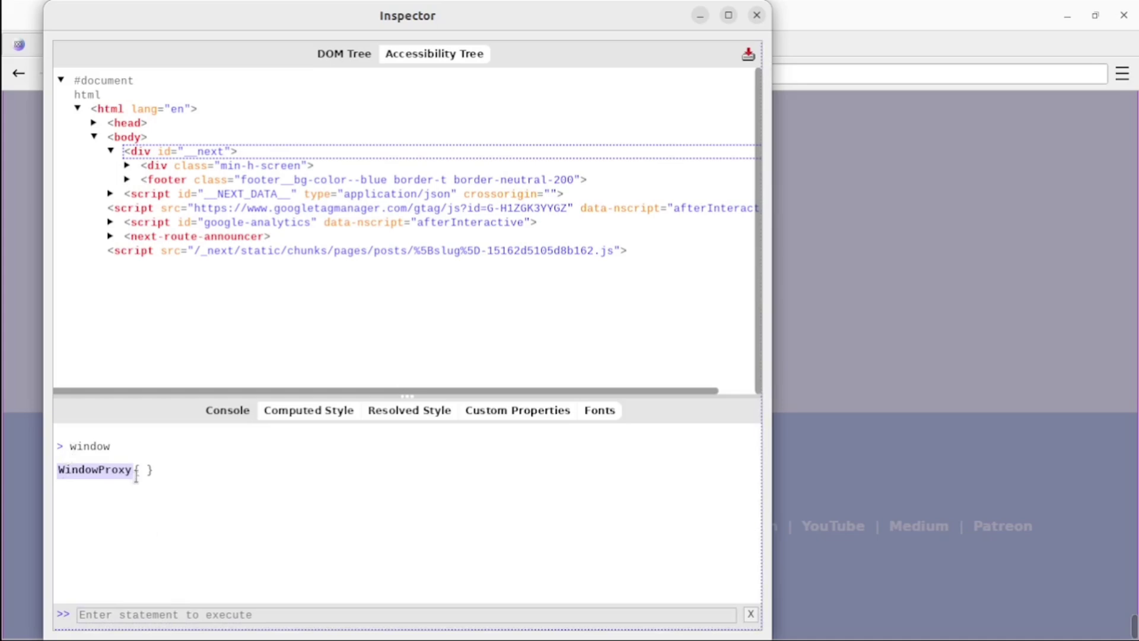
pyautogui.click(116, 611)
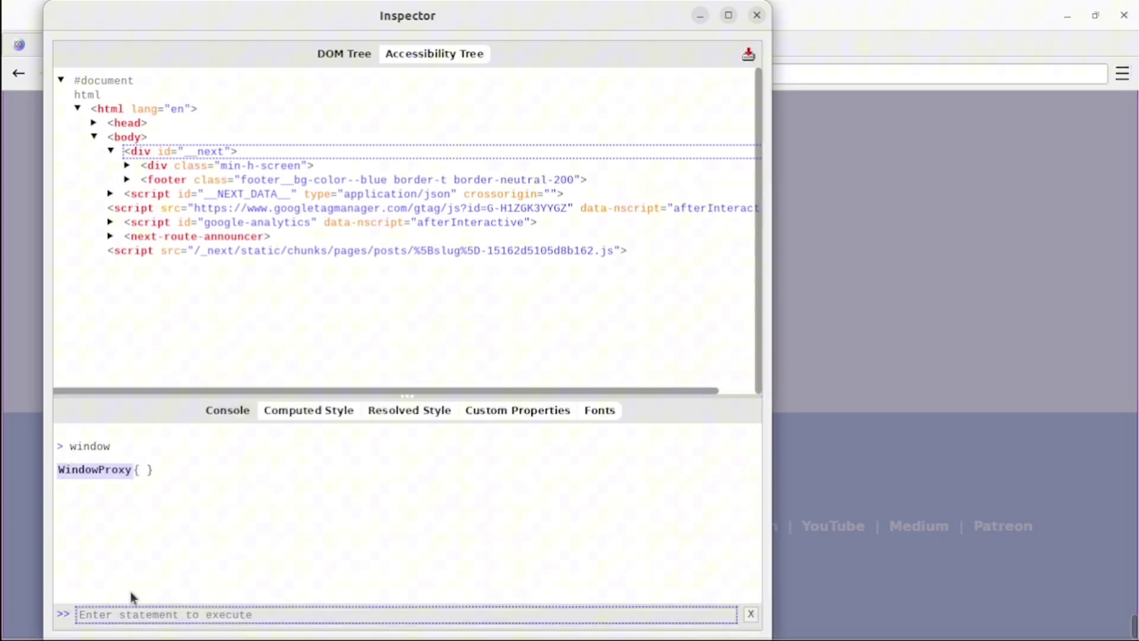
pyautogui.write('document')
pyautogui.press('Return')
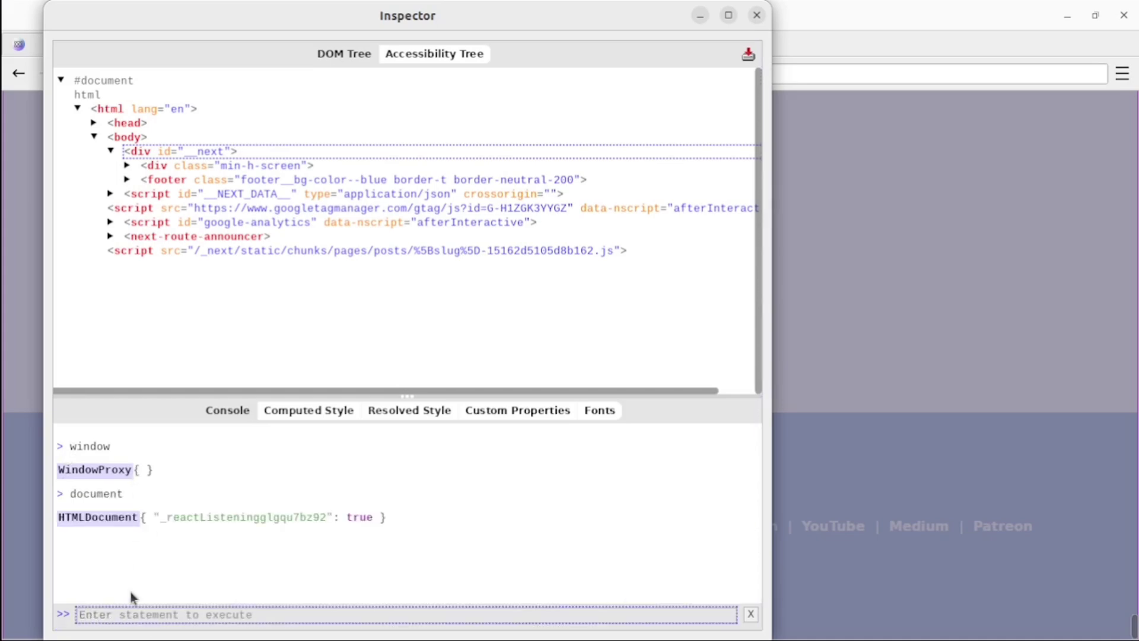
pyautogui.hotkey('alt', 'F4')
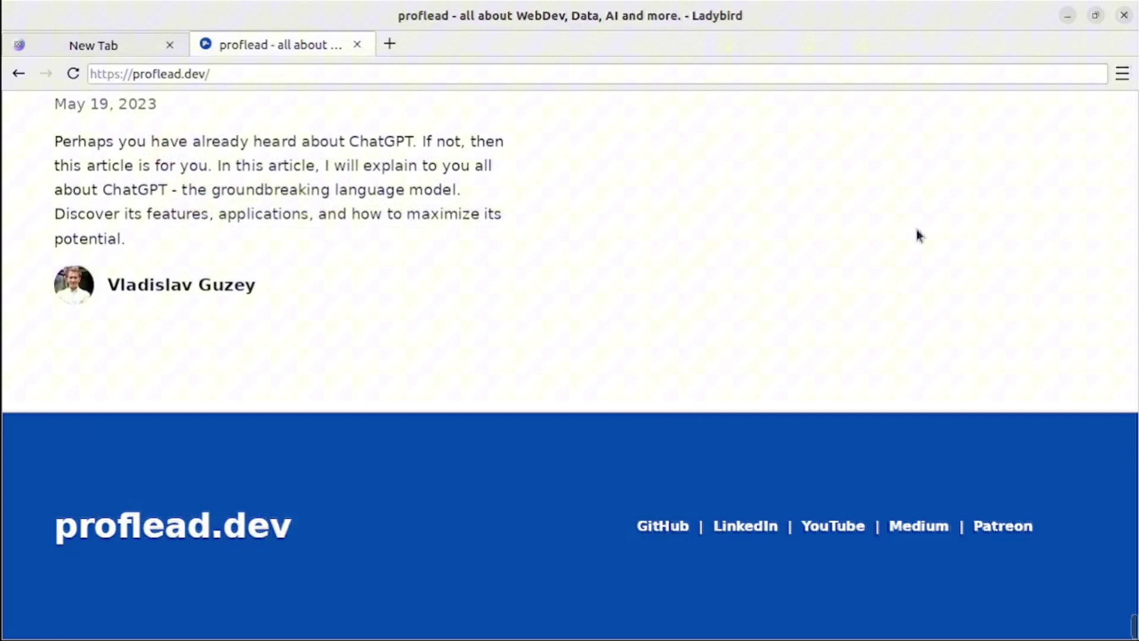
# Open the 'How to Deploy a Website on Firebase' article from the blog list
pyautogui.scroll(15, 683, 331)
pyautogui.scroll(15, 682, 329)
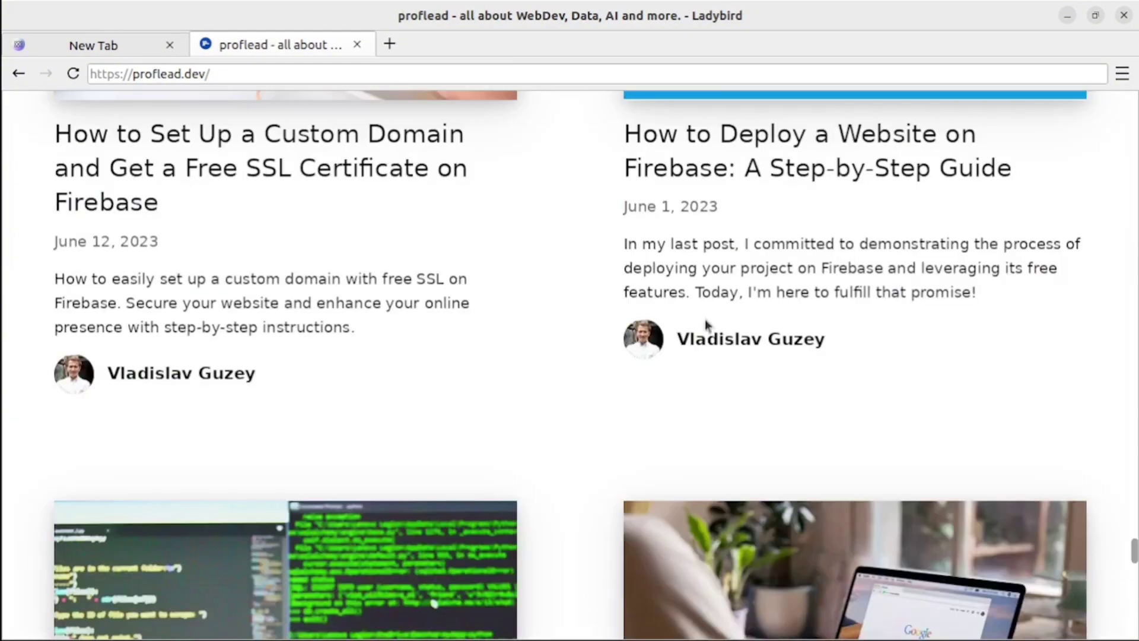
pyautogui.click(743, 326)
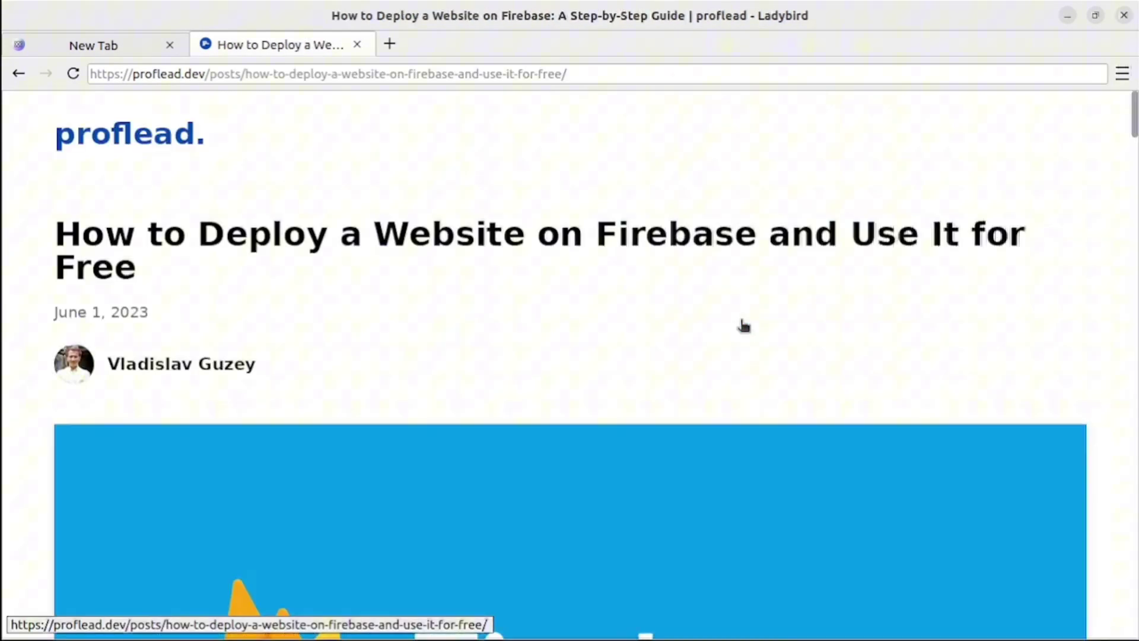
# Scroll to the npm install -g firebase-tools step and take a full-page screenshot
pyautogui.scroll(-3, 744, 326)
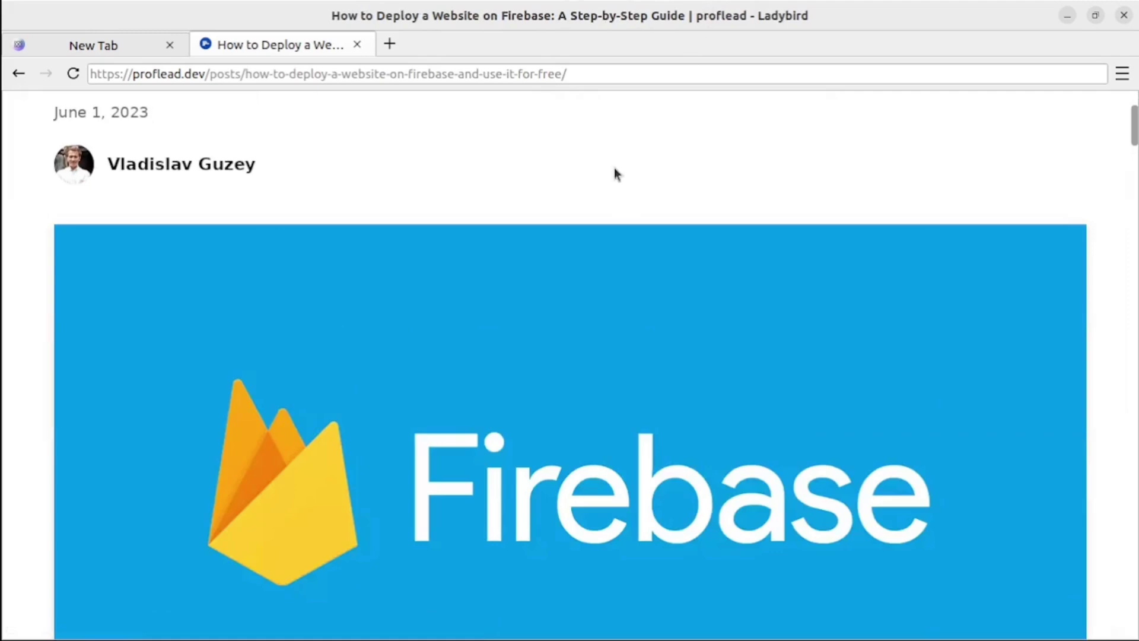
pyautogui.scroll(-20, 613, 172)
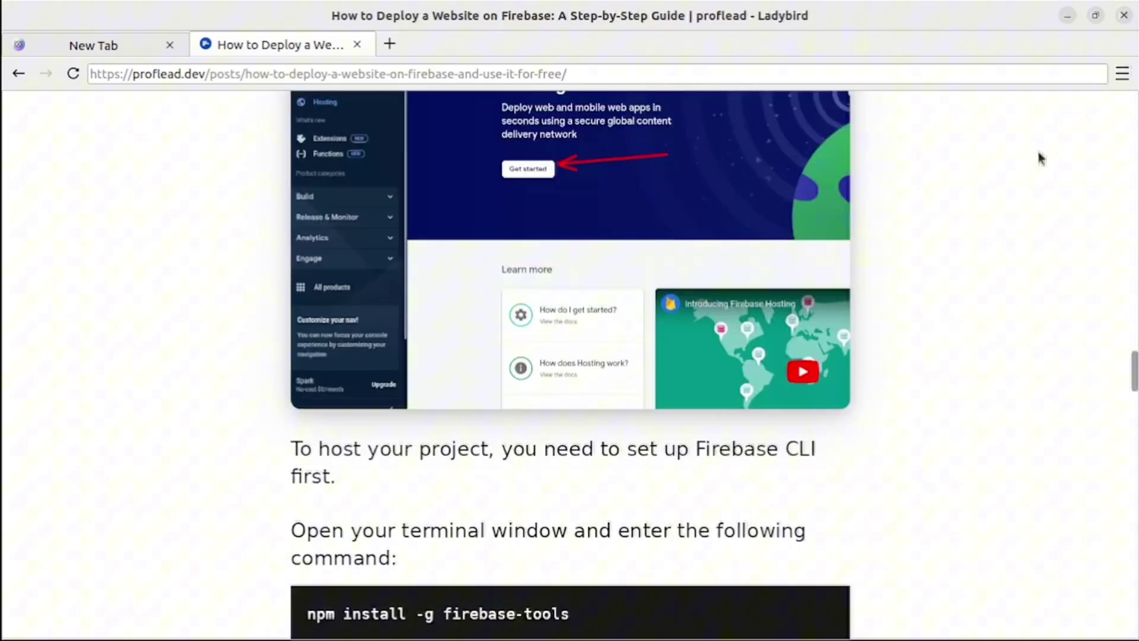
pyautogui.rightClick(179, 224)
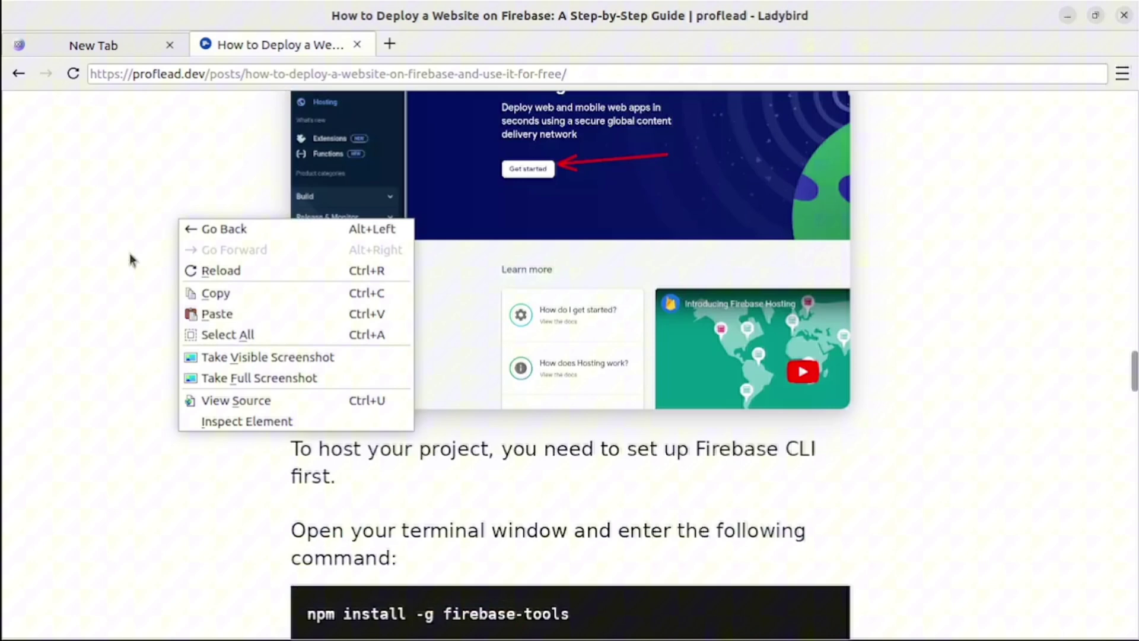
pyautogui.click(315, 379)
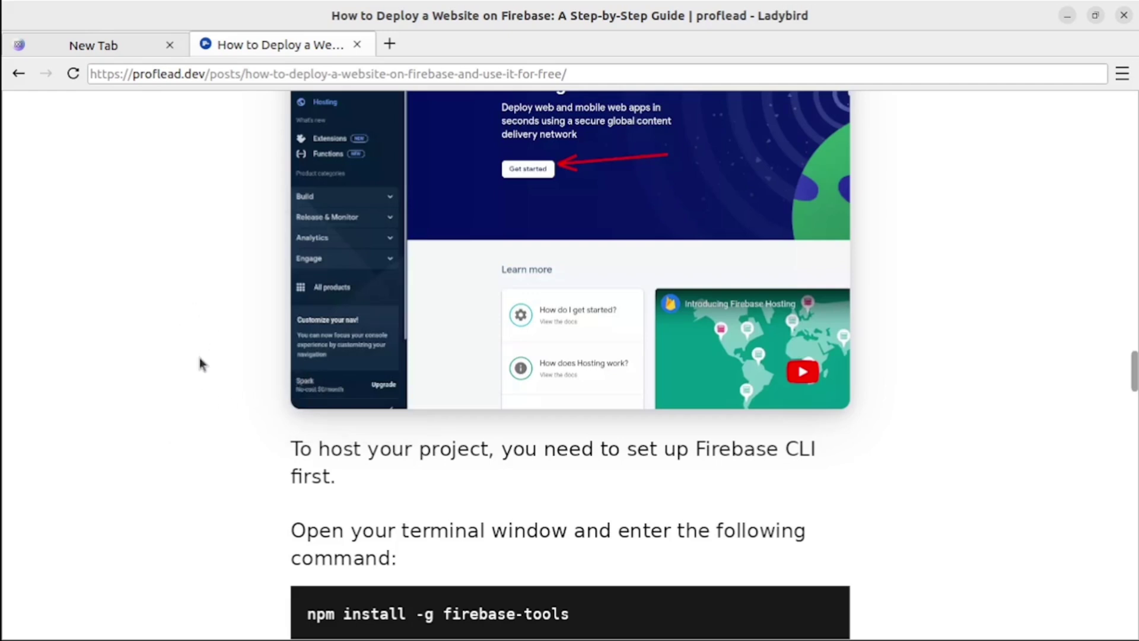
# Run htop in a new terminal tab, then return to the tab with Ladybird's crash output
pyautogui.hotkey('alt', 'Tab')
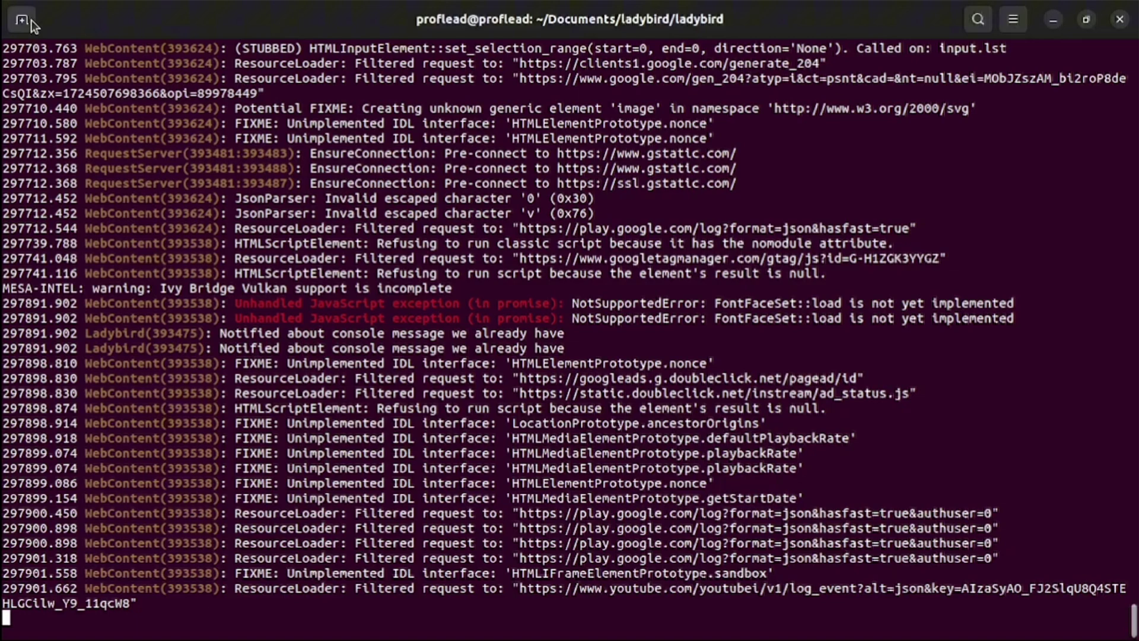
pyautogui.click(31, 20)
pyautogui.write('htop')
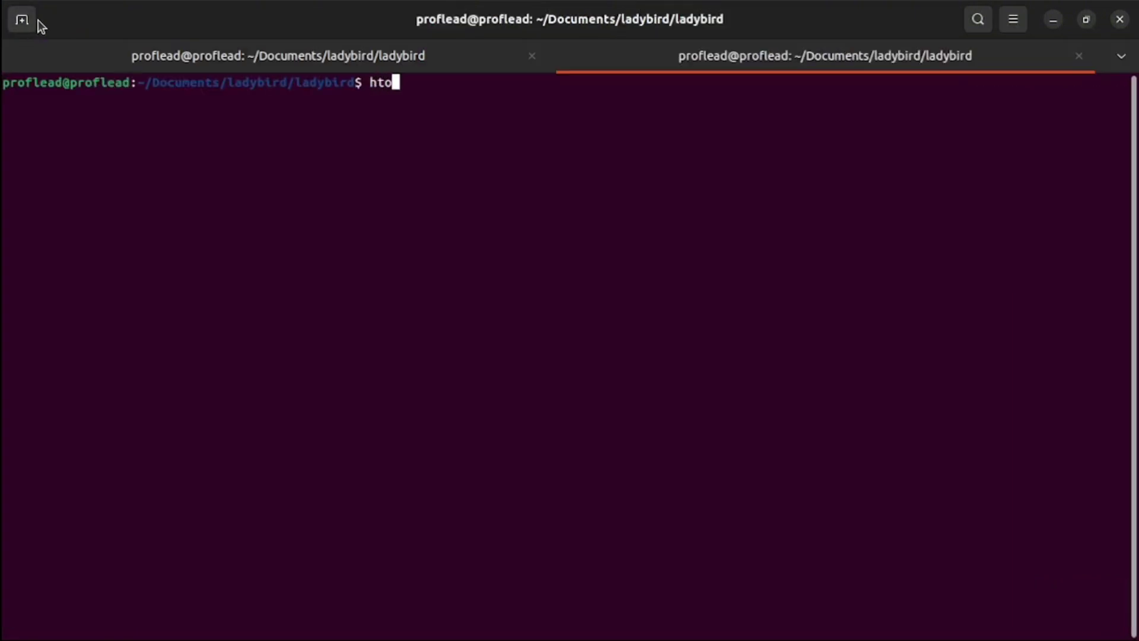
pyautogui.press('BackSpace')
pyautogui.press('BackSpace')
pyautogui.write('op')
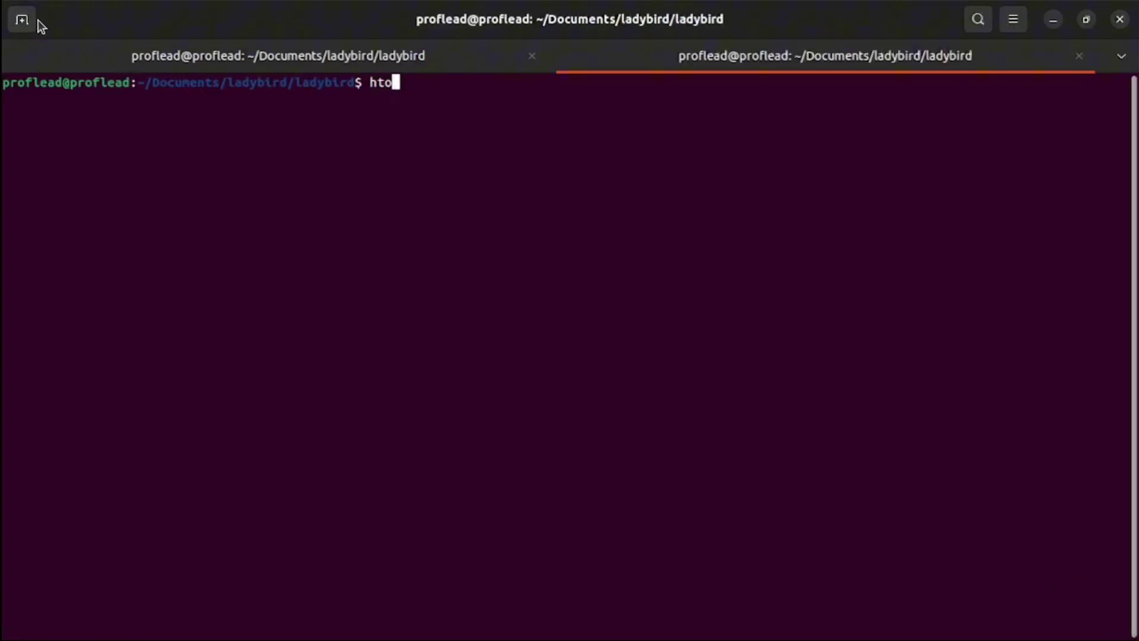
pyautogui.press('Return')
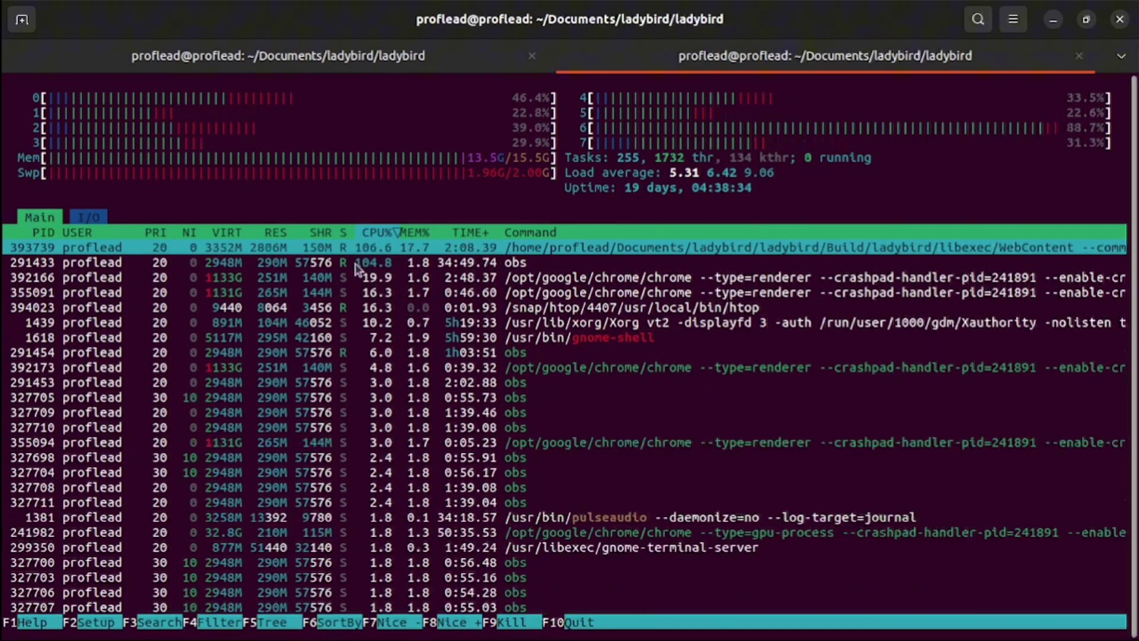
pyautogui.hotkey('ctrl', 'pageup')
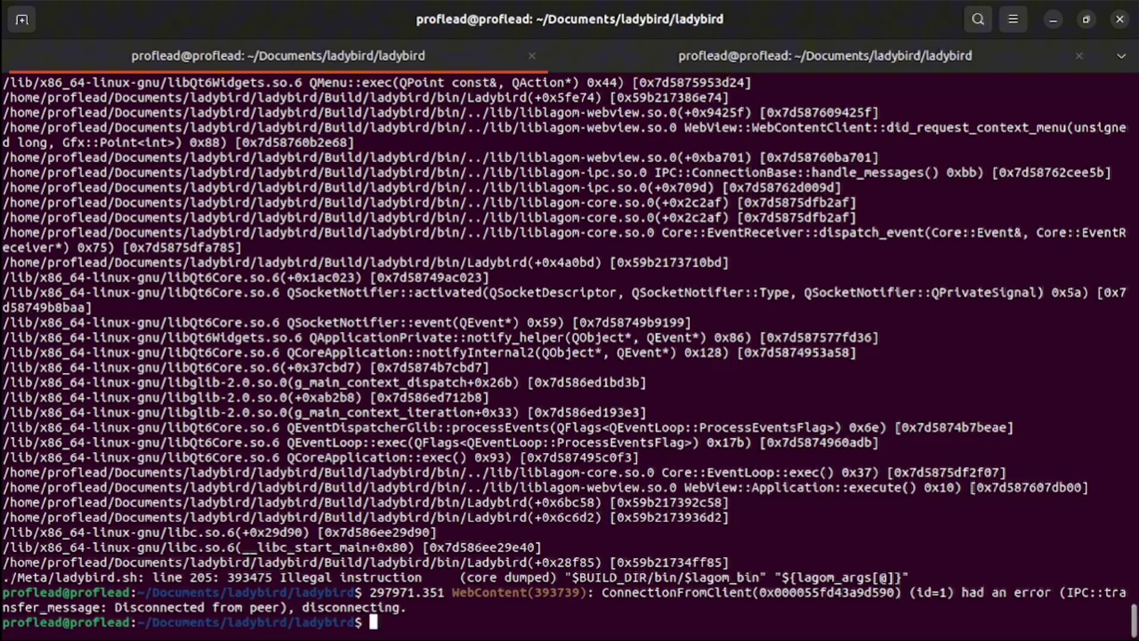
# Relaunch Ladybird with the previous ladybird.sh run command and enter youtube.com in the address bar
pyautogui.press('Up')
pyautogui.press('Return')
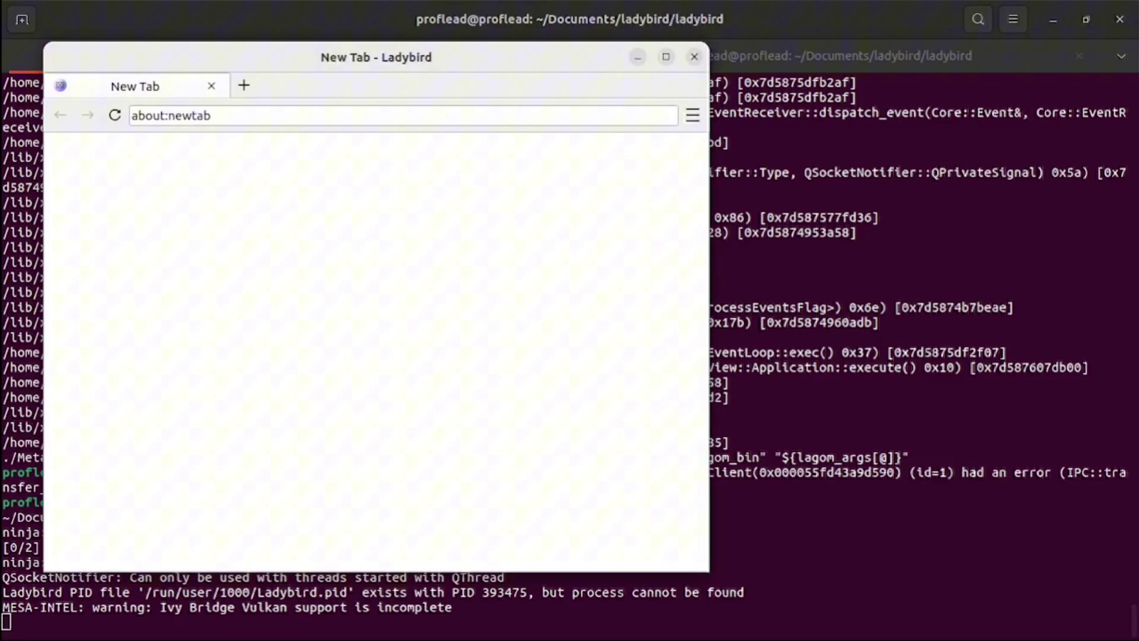
pyautogui.write('y')
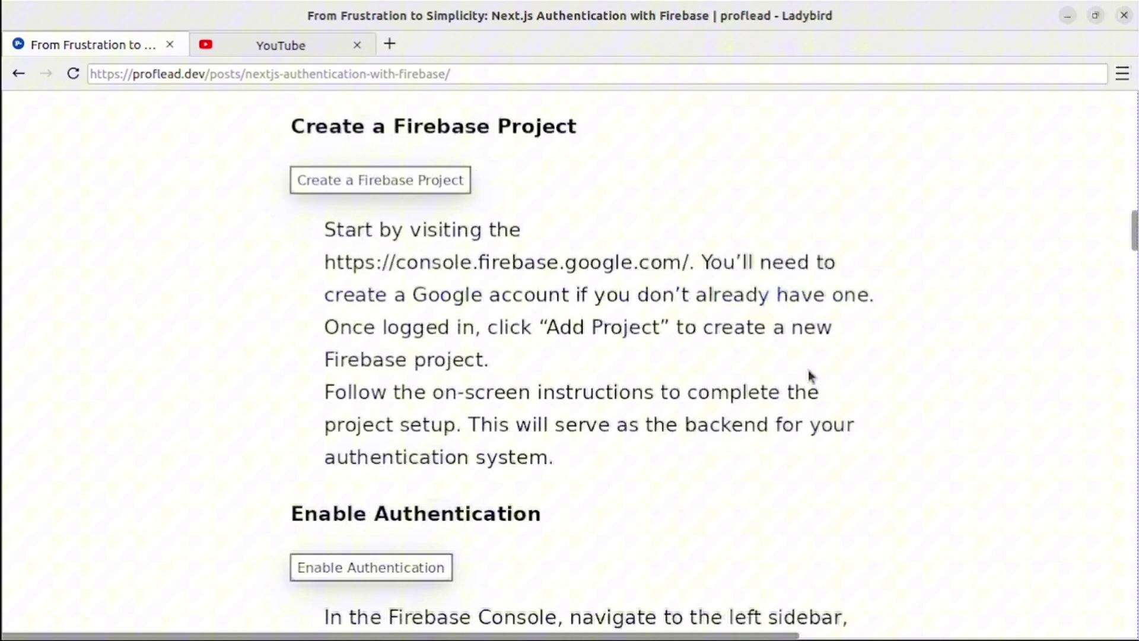
# Open the article's HTML source in a new tab, then go back to the article
pyautogui.scroll(10, 874, 320)
pyautogui.rightClick(460, 303)
pyautogui.rightClick(398, 277)
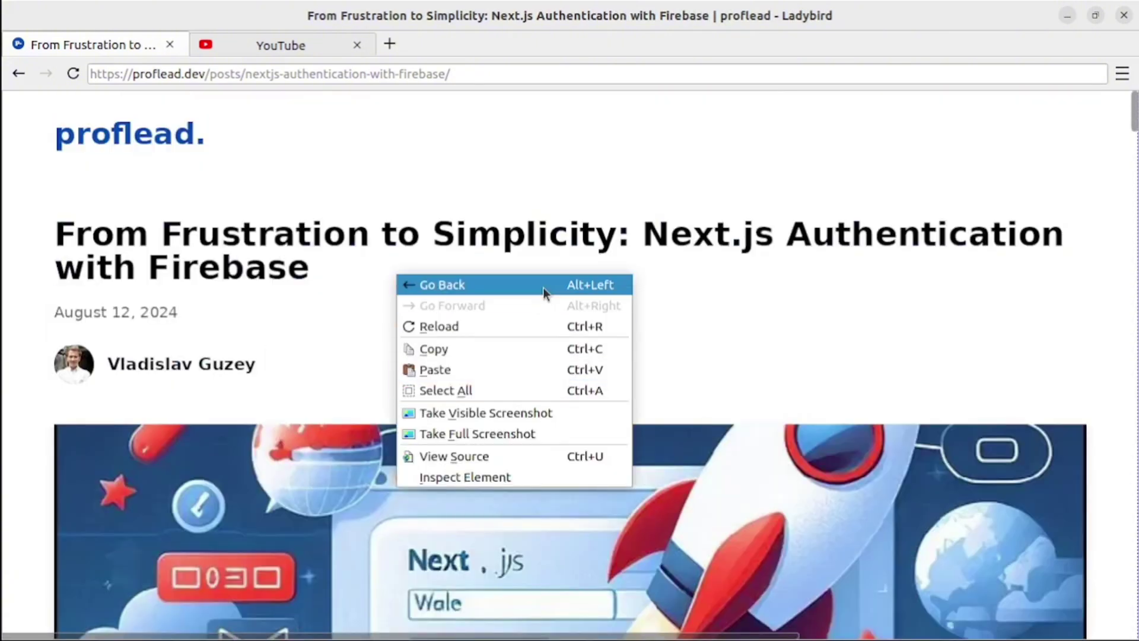
pyautogui.click(545, 456)
pyautogui.click(89, 45)
# Inspect the article, select the max-w-2xl mx-auto div in the DOM tree, and export the Inspector files
pyautogui.rightClick(560, 336)
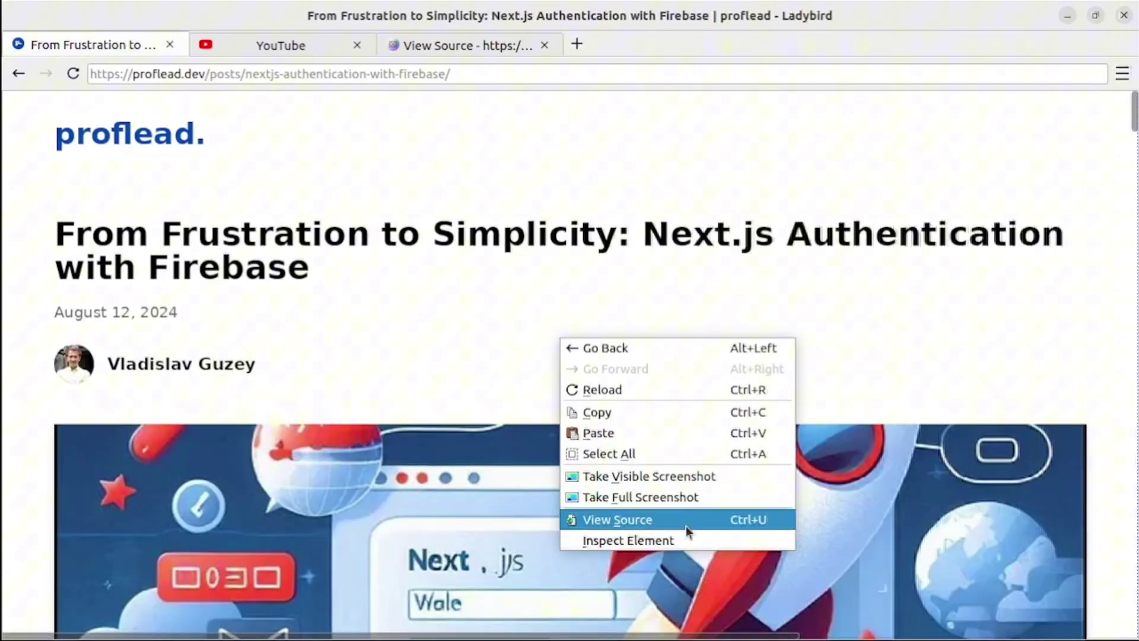
pyautogui.click(593, 539)
pyautogui.scroll(-2, 330, 178)
pyautogui.click(193, 260)
pyautogui.click(249, 288)
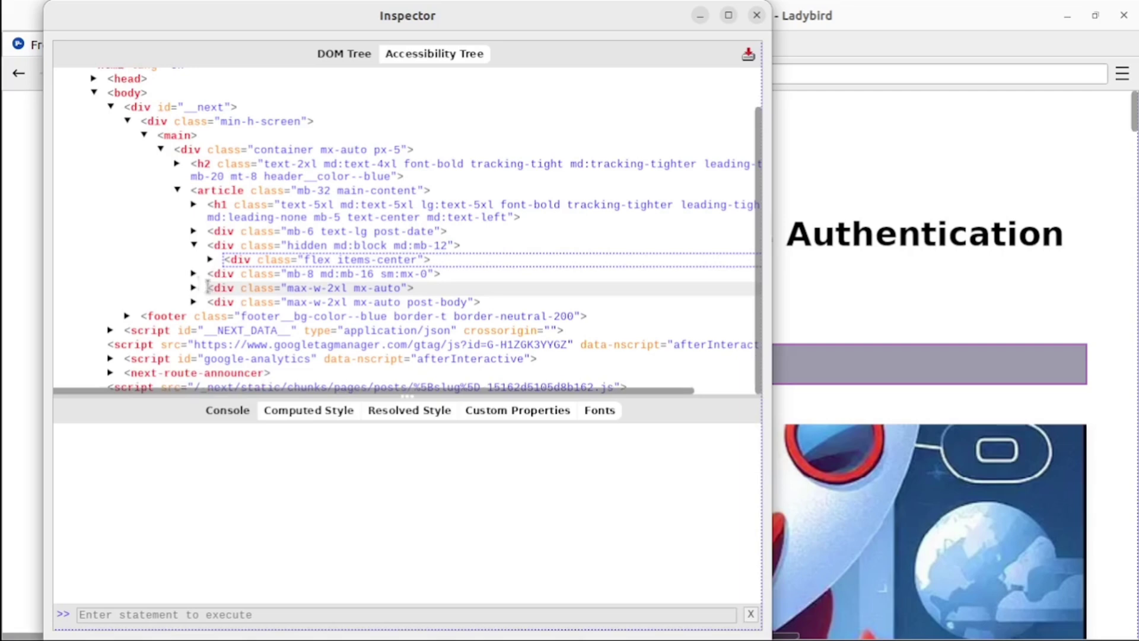
pyautogui.click(748, 54)
# Turn on the menu bar from the main menu's View options
pyautogui.click(1122, 74)
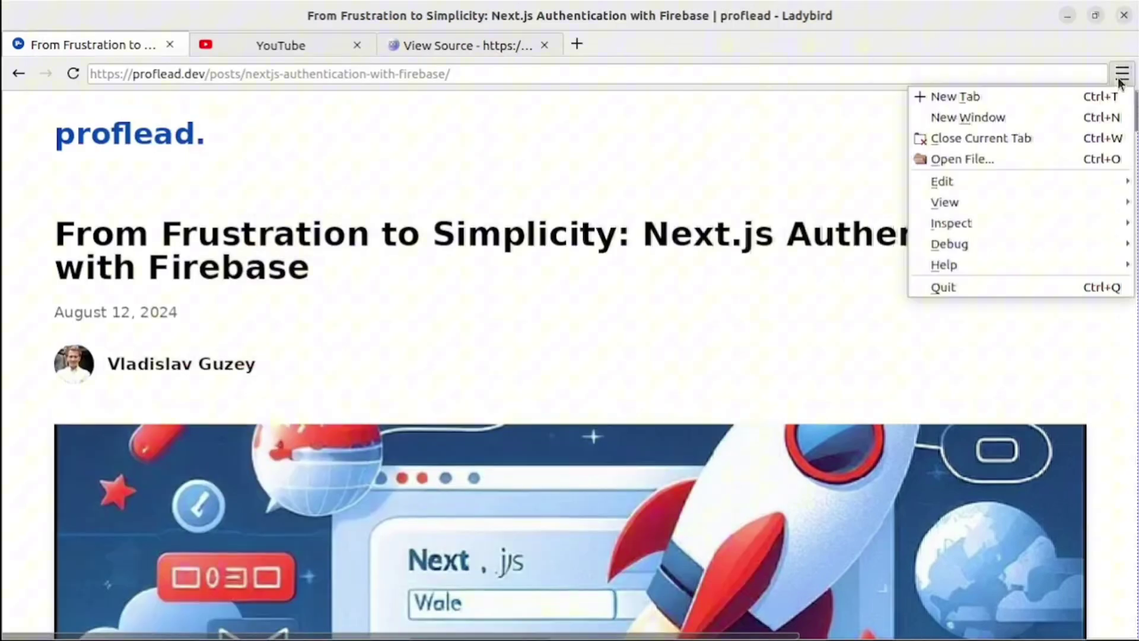
pyautogui.moveTo(955, 199)
pyautogui.click(807, 331)
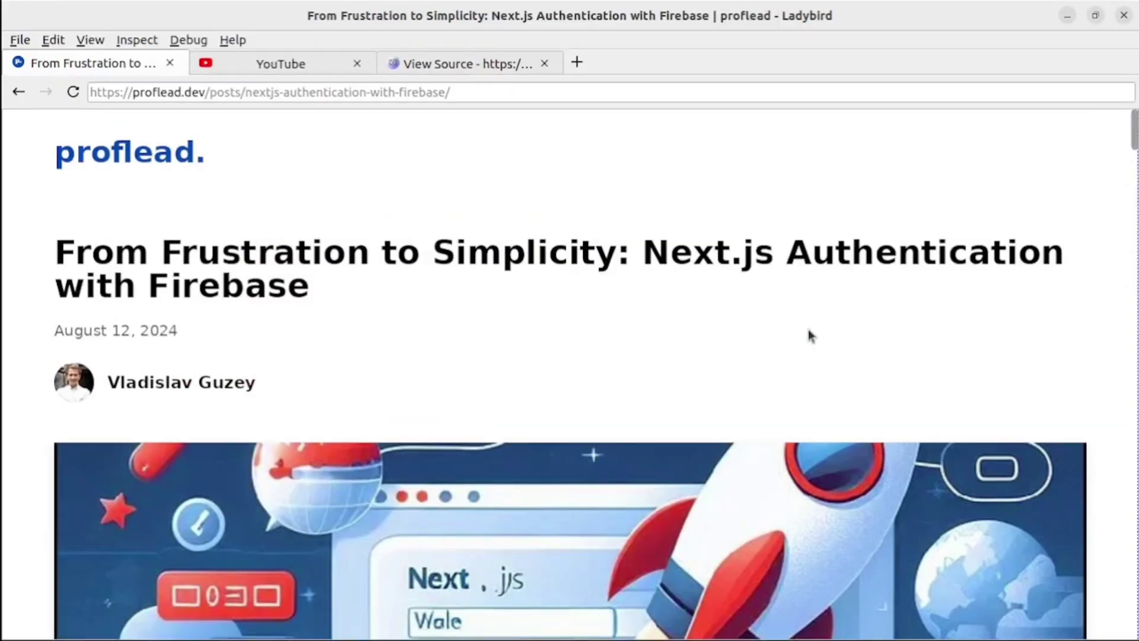
pyautogui.click(137, 40)
pyautogui.click(90, 41)
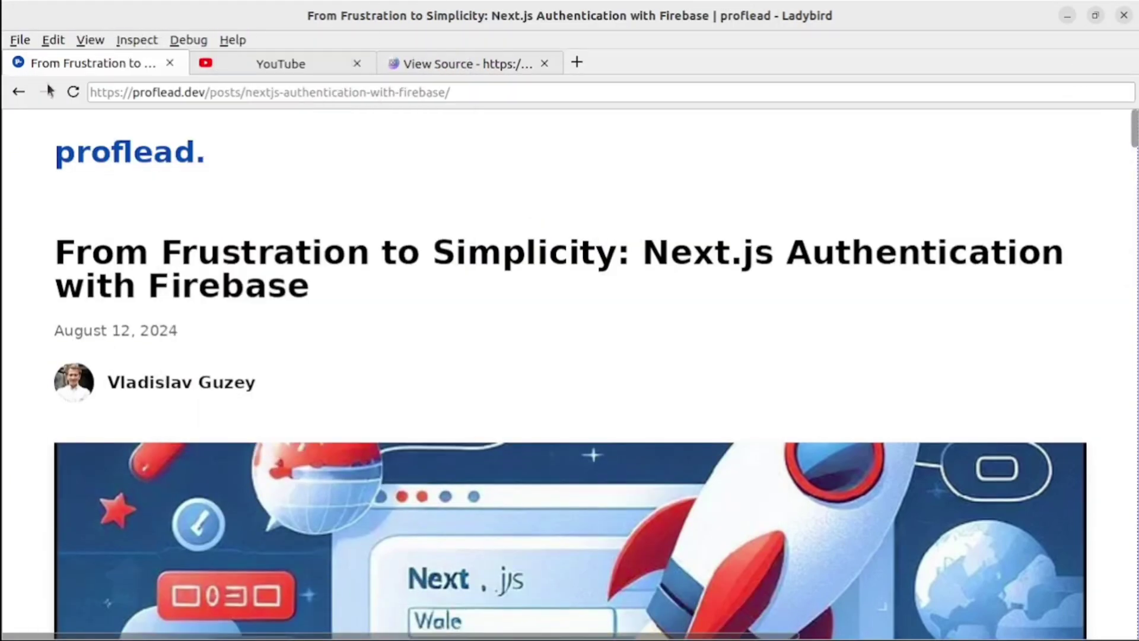
# Open Edit > Settings and close it, then open Inspect > Task Manager
pyautogui.click(53, 39)
pyautogui.click(77, 146)
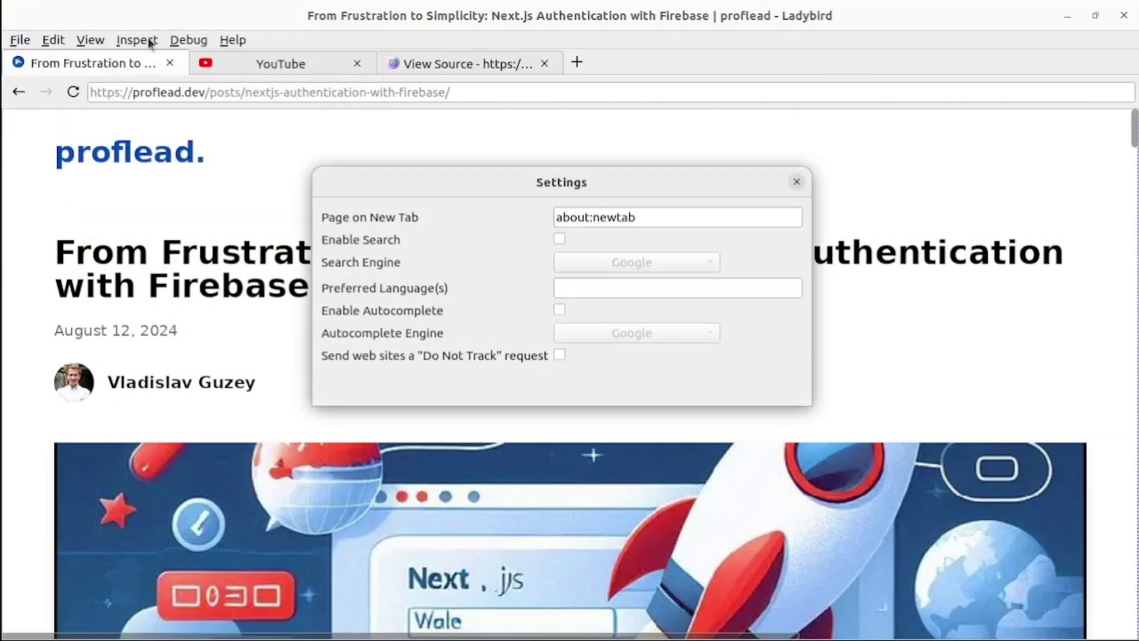
pyautogui.click(88, 40)
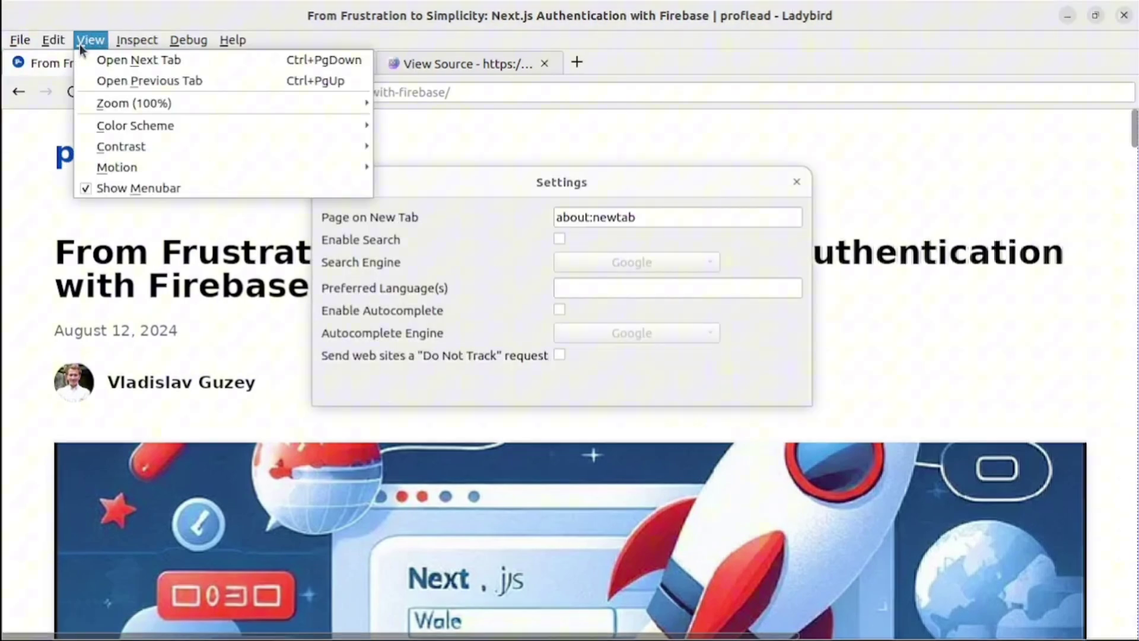
pyautogui.click(556, 358)
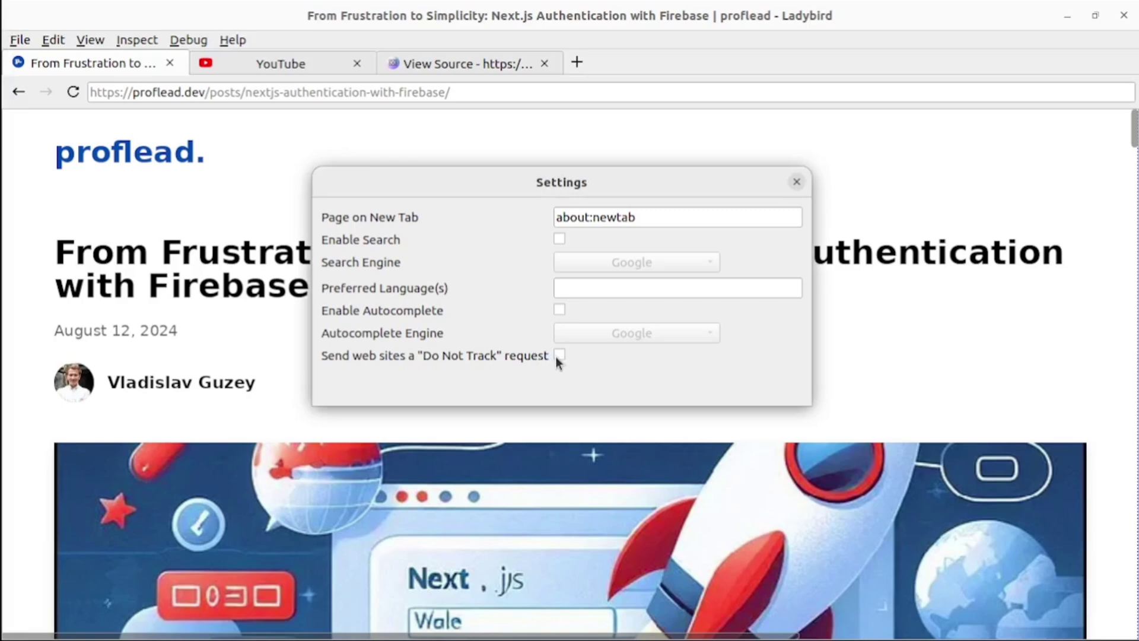
pyautogui.click(796, 181)
pyautogui.click(137, 40)
pyautogui.click(190, 102)
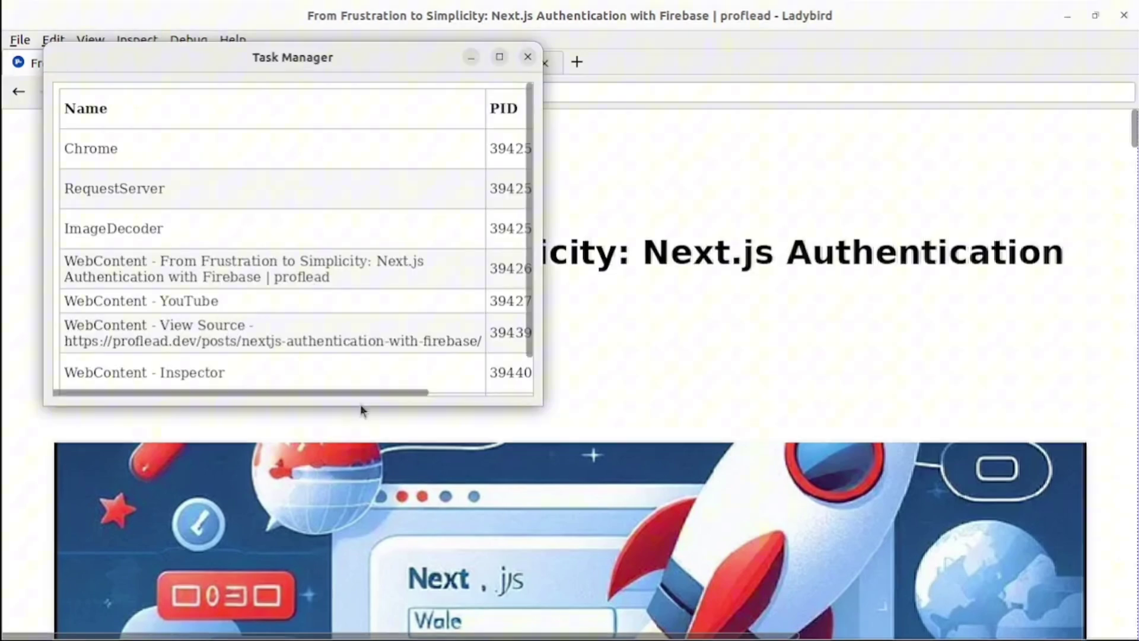
# Maximize the Task Manager, then close the View Source tab
pyautogui.click(500, 57)
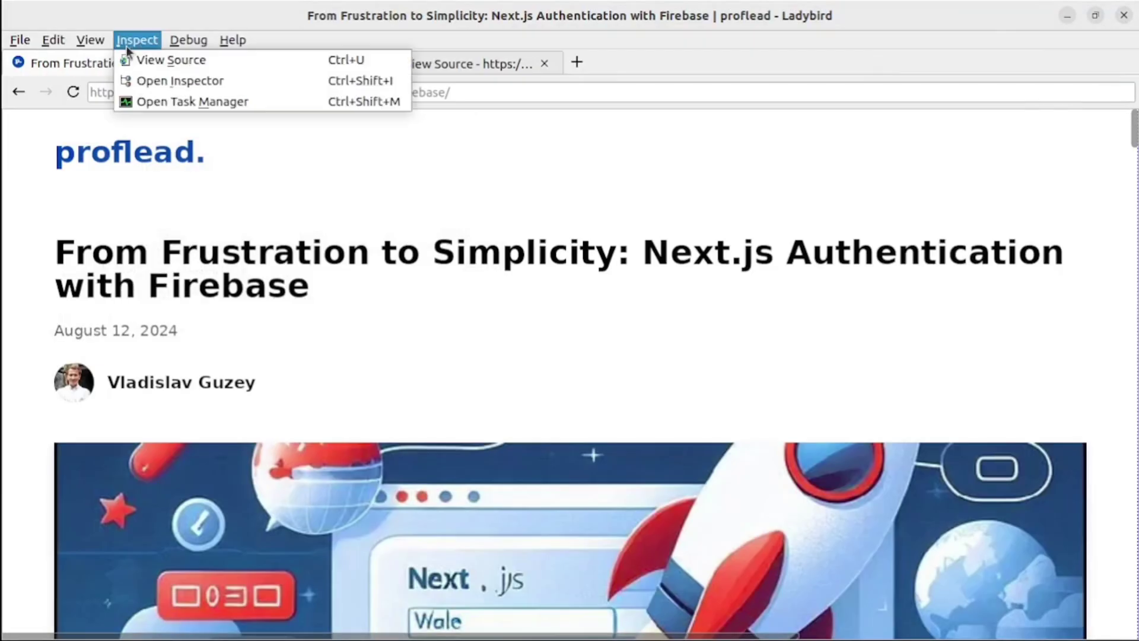
pyautogui.click(190, 42)
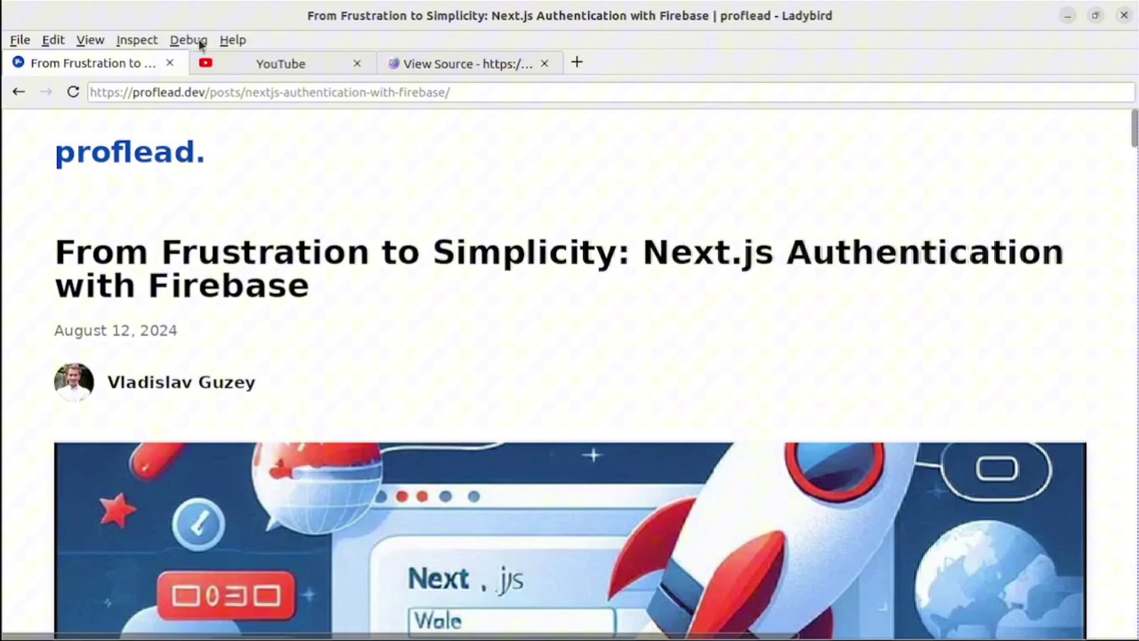
pyautogui.click(544, 64)
pyautogui.click(89, 63)
# Toggle Debug > Show Line Box Borders on and off, trying other Debug menu options
pyautogui.click(188, 40)
pyautogui.click(287, 117)
pyautogui.click(228, 72)
pyautogui.click(89, 64)
pyautogui.click(189, 40)
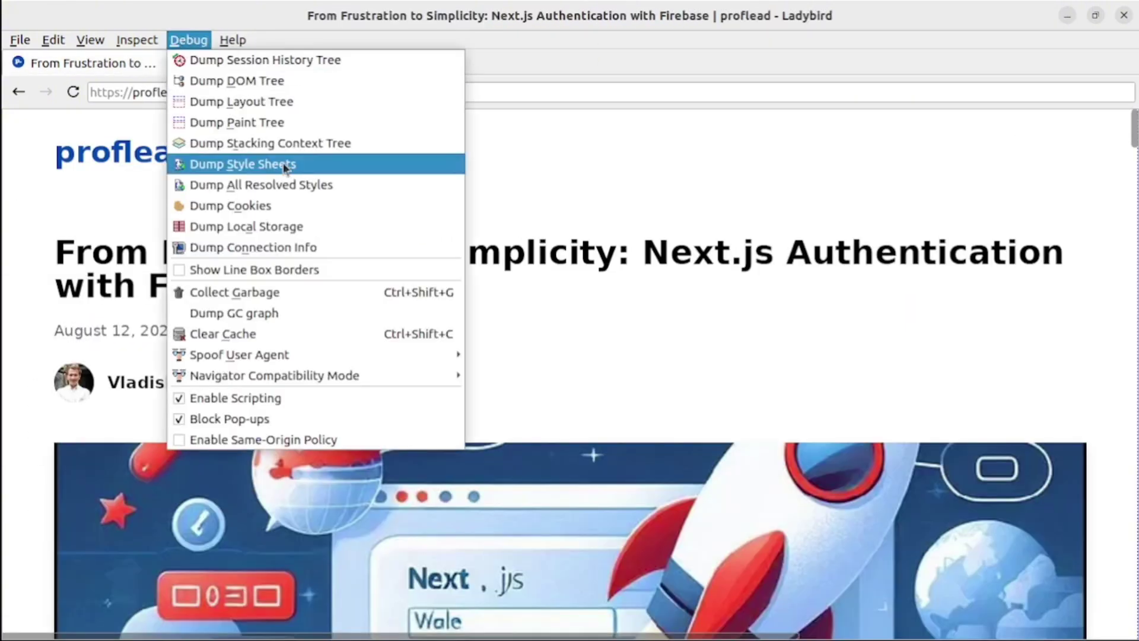
pyautogui.click(249, 163)
pyautogui.click(188, 39)
pyautogui.click(249, 266)
pyautogui.click(190, 39)
pyautogui.click(249, 269)
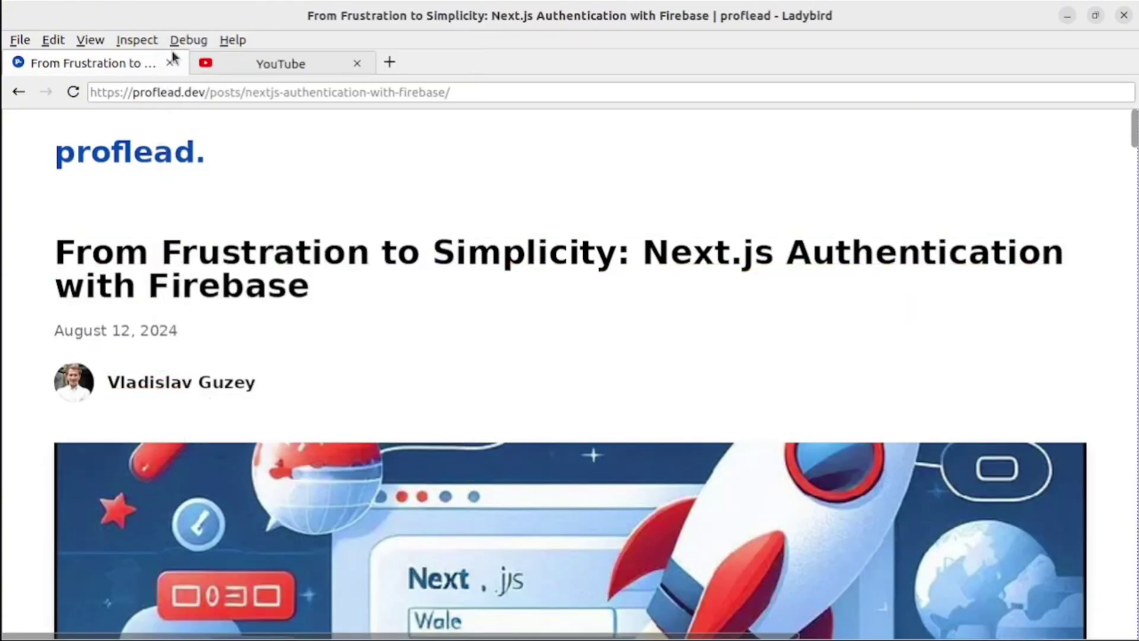
pyautogui.click(189, 39)
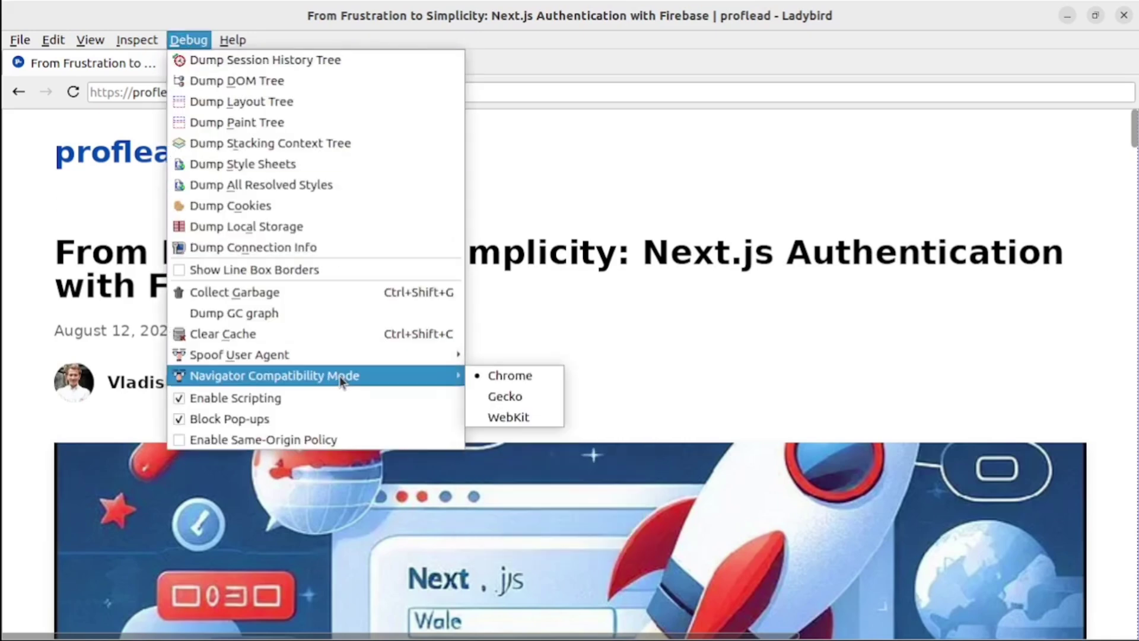
# Open the About Ladybird page (about:version) showing version 1.0 on x86_64 Linux
pyautogui.click(261, 439)
pyautogui.click(233, 40)
pyautogui.click(261, 59)
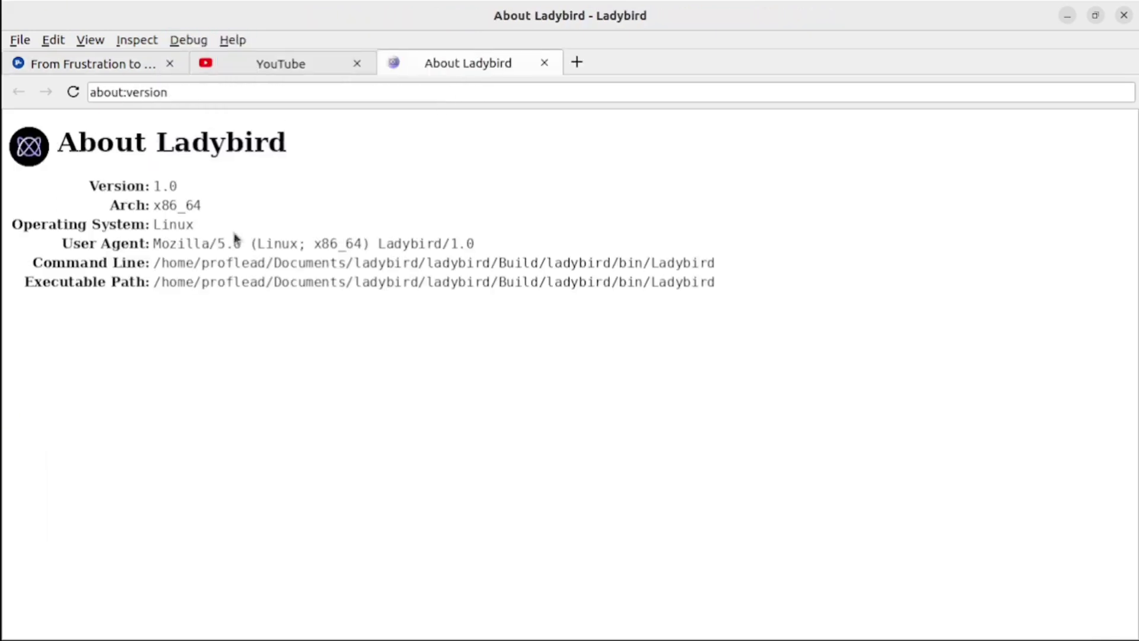